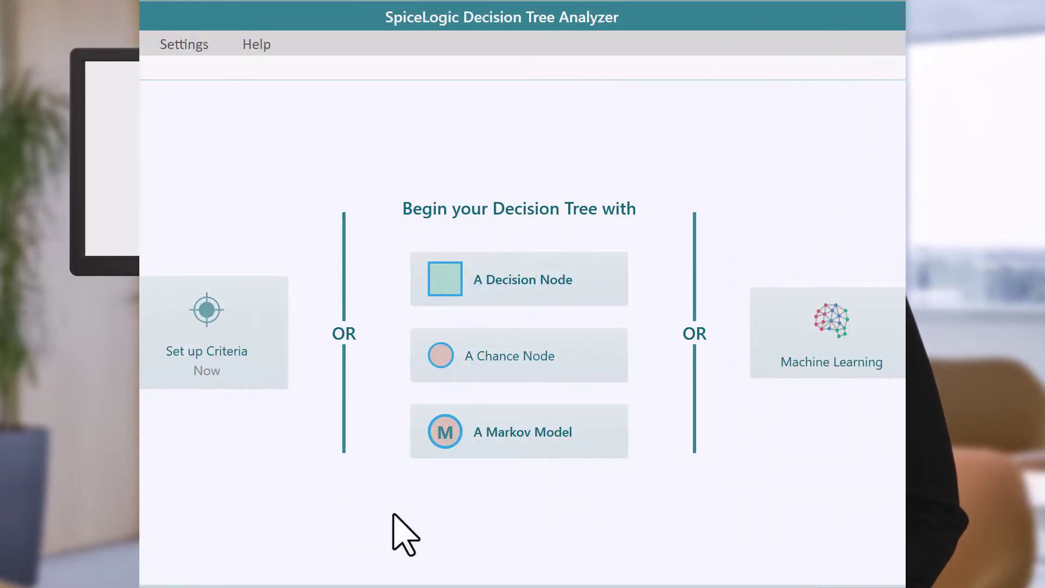
- Start a Surgery-versus-Medication decision tree with a chance node branching to Success and Failure
click(560, 280)
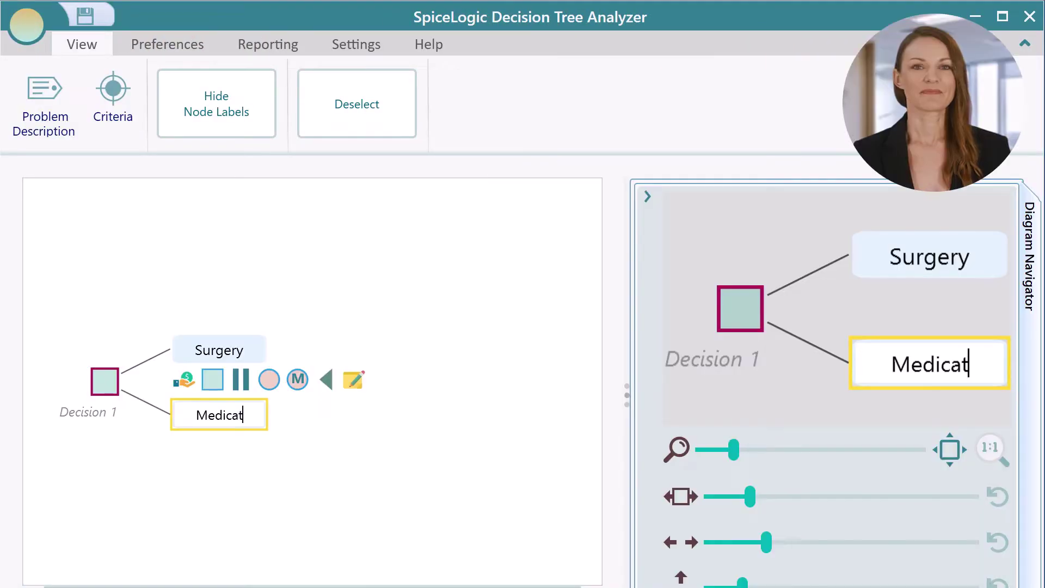
text(ion)
drag(269, 379, 247, 342)
click(335, 318)
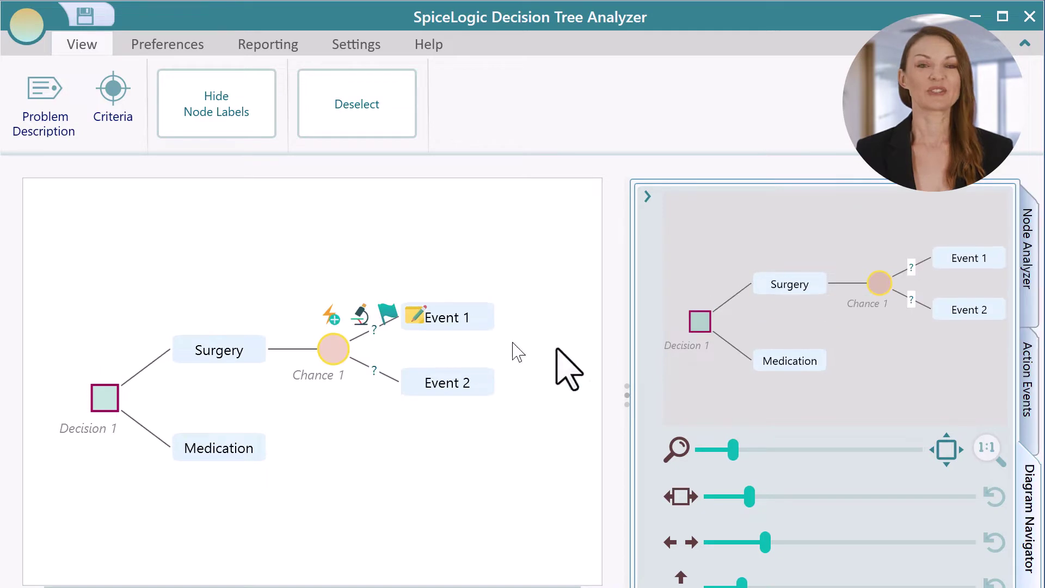
double_click(459, 319)
text(Success)
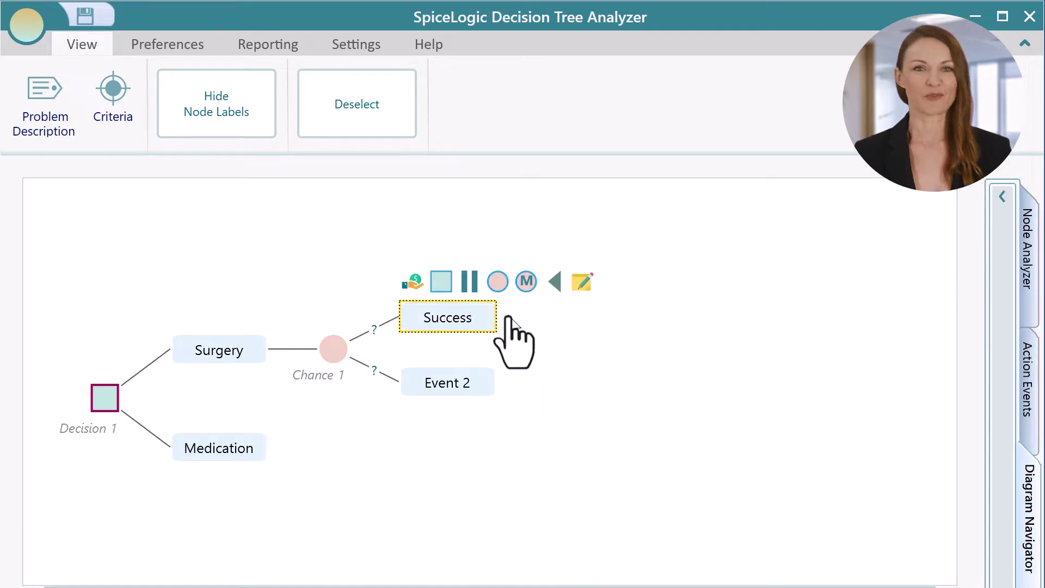
double_click(492, 383)
text(Fai)
- Set Success's known probability to 0.8 (Failure 0.2) and hide the node labels
click(373, 329)
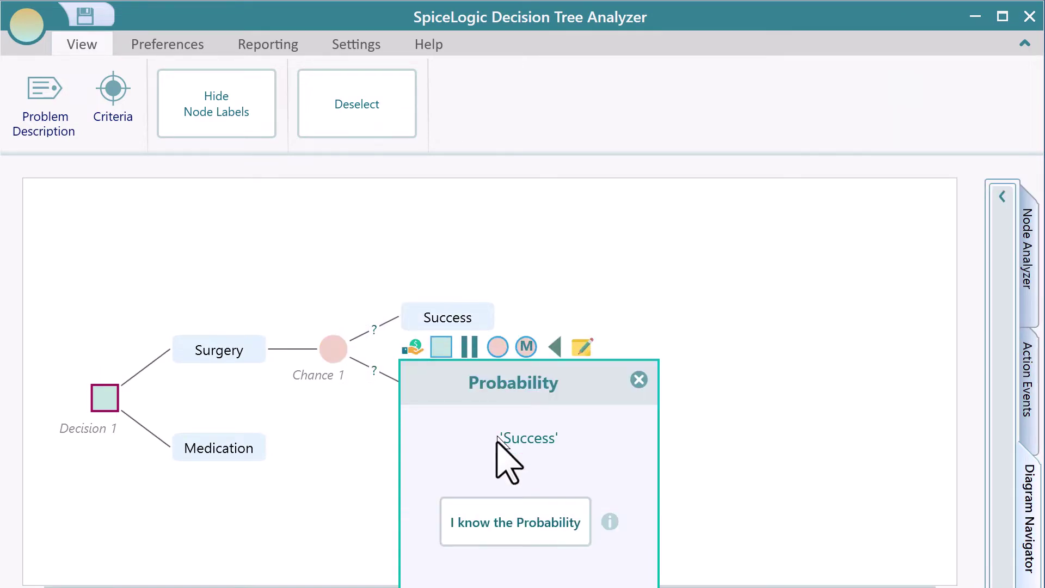
click(729, 364)
click(749, 367)
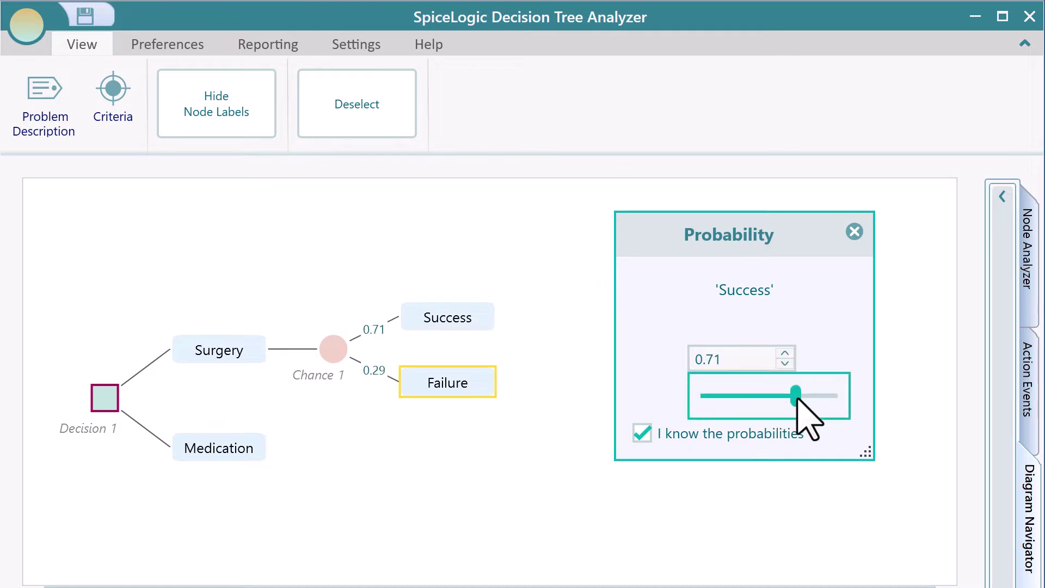
click(854, 232)
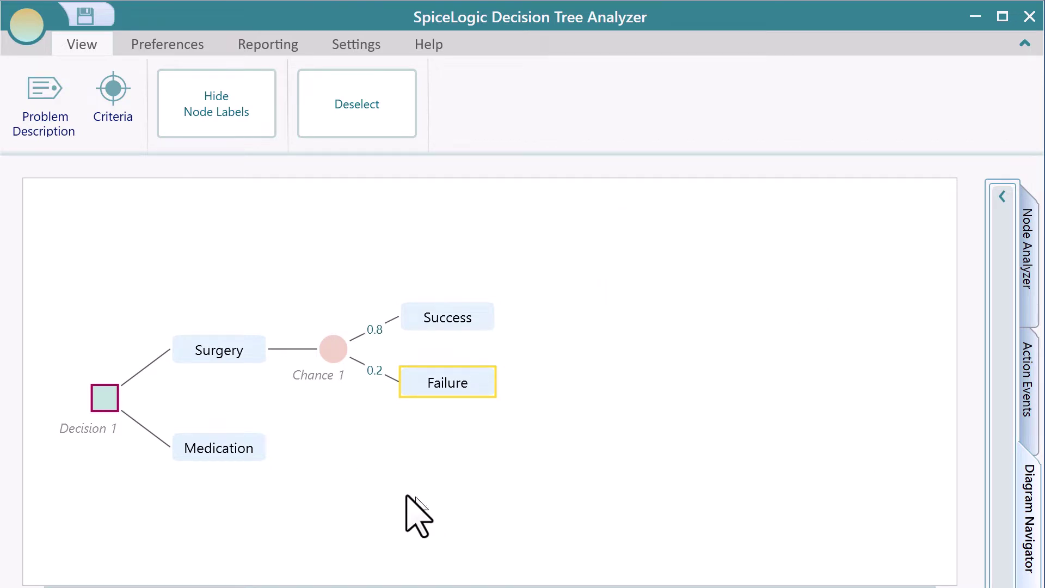
click(248, 103)
mouse_move(479, 427)
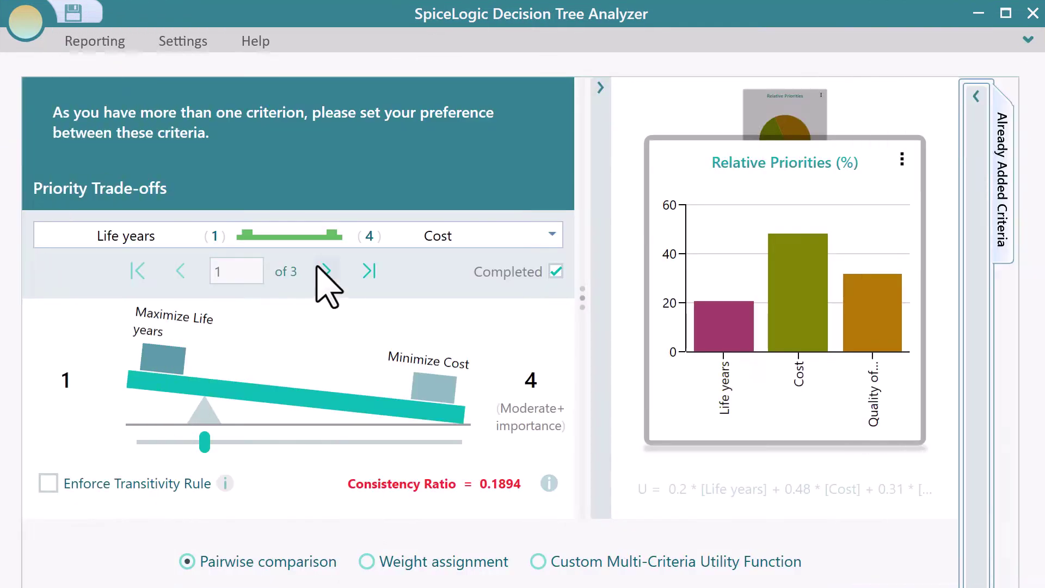
- Rate Life years moderately more important (3), then start a custom utility expression with Quality of Life
click(326, 270)
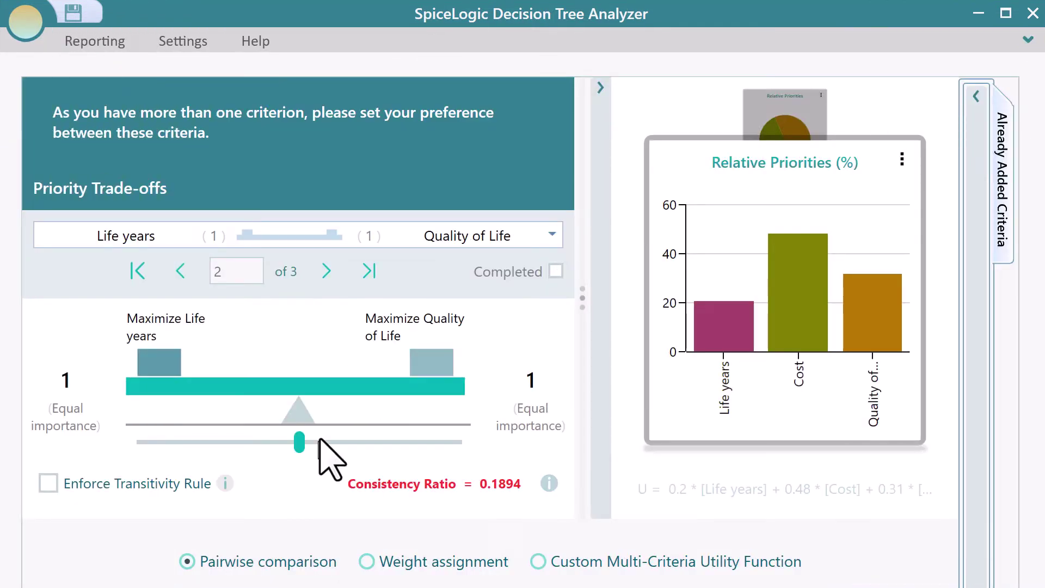
drag(296, 449, 377, 442)
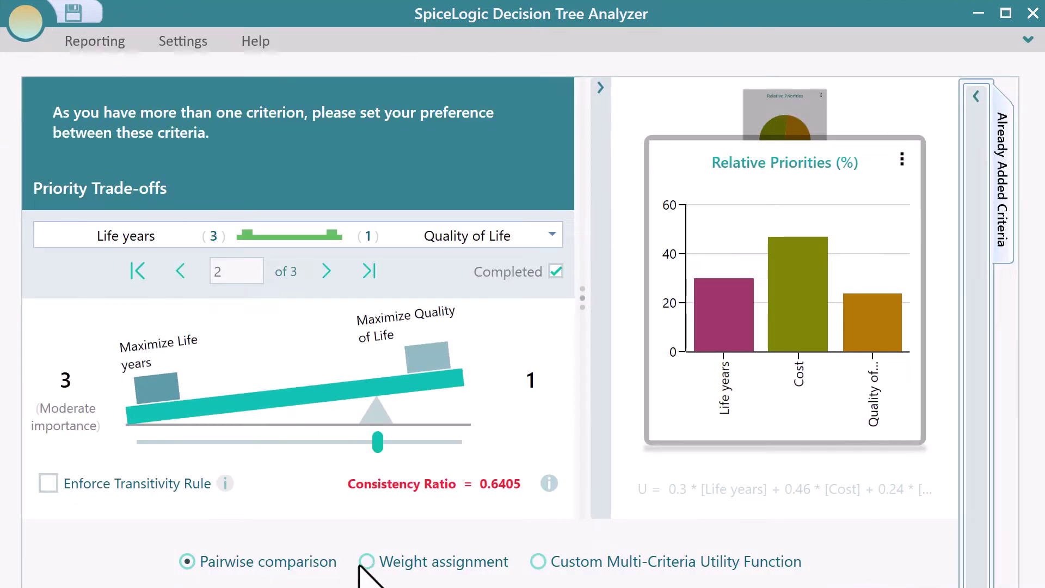
click(577, 563)
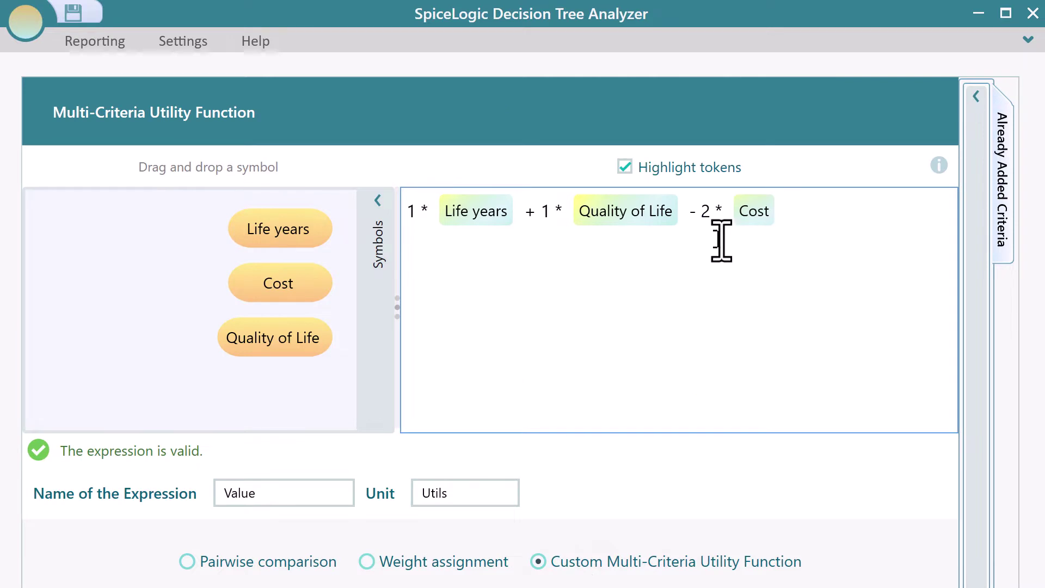
drag(270, 347, 871, 245)
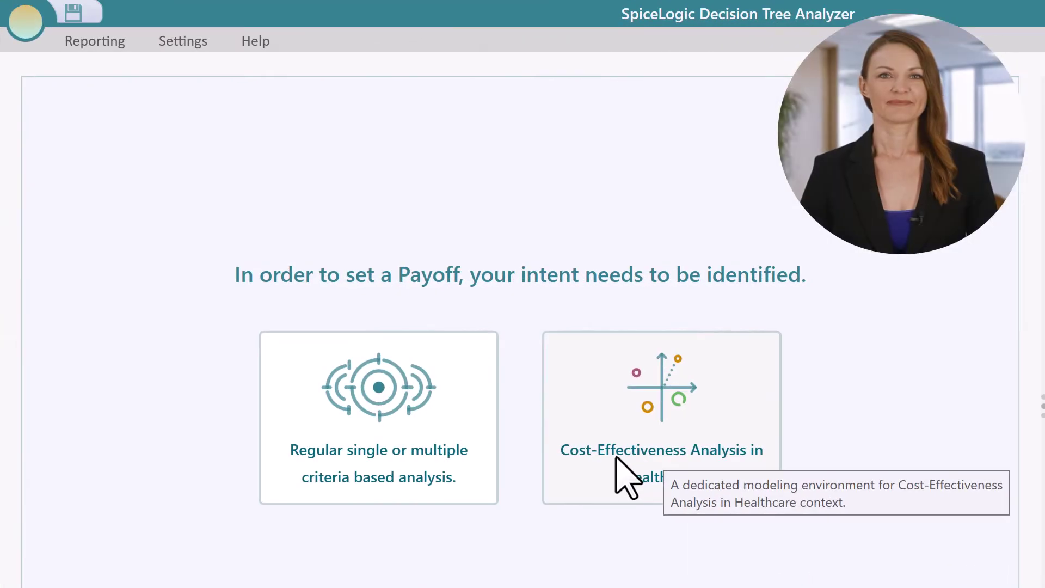
- Choose healthcare Cost-Effectiveness Analysis and turn on Minimize Cost for the cost criterion
click(731, 433)
click(597, 288)
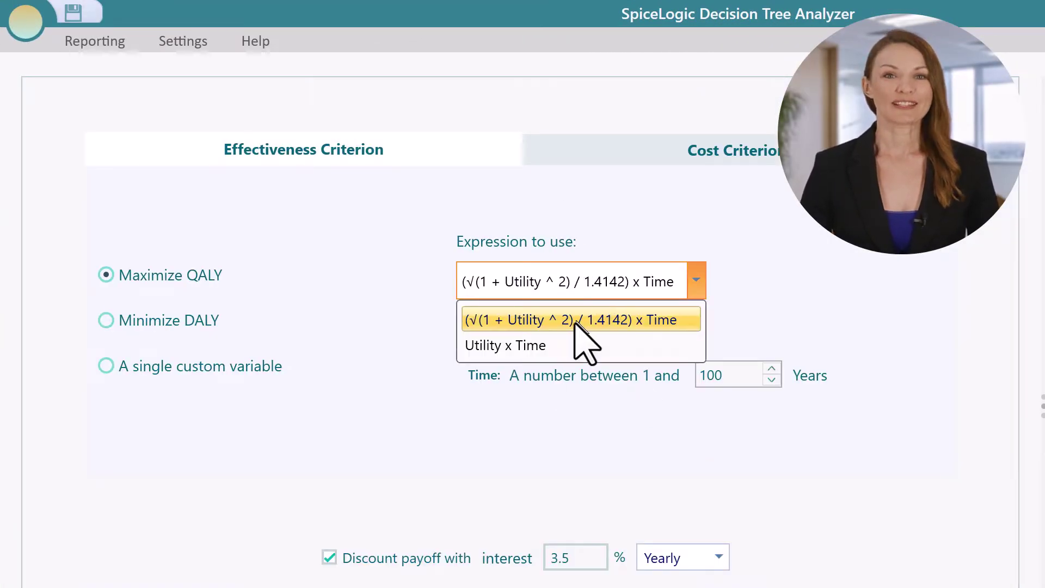
click(737, 155)
click(739, 155)
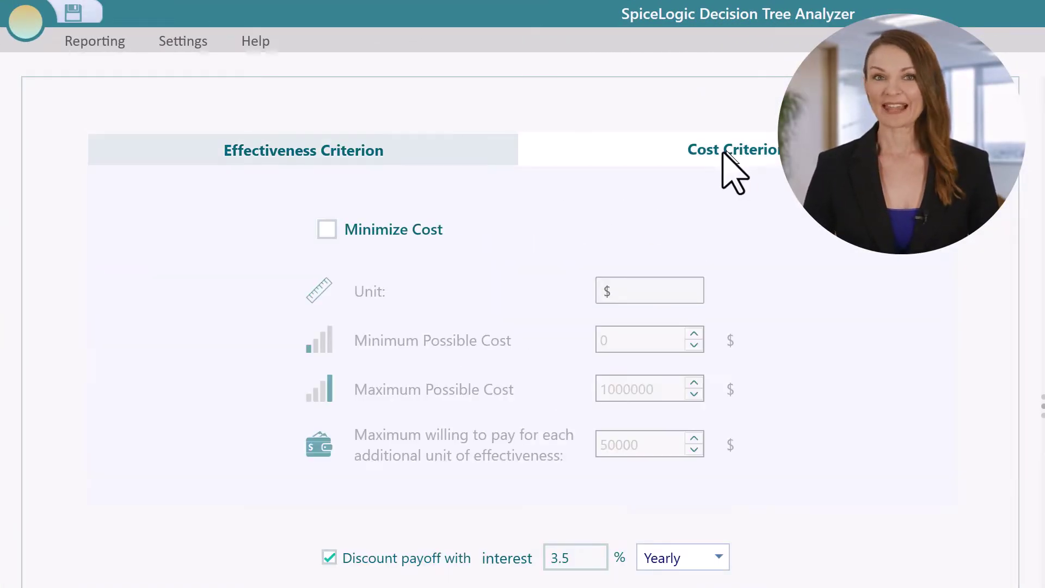
click(384, 239)
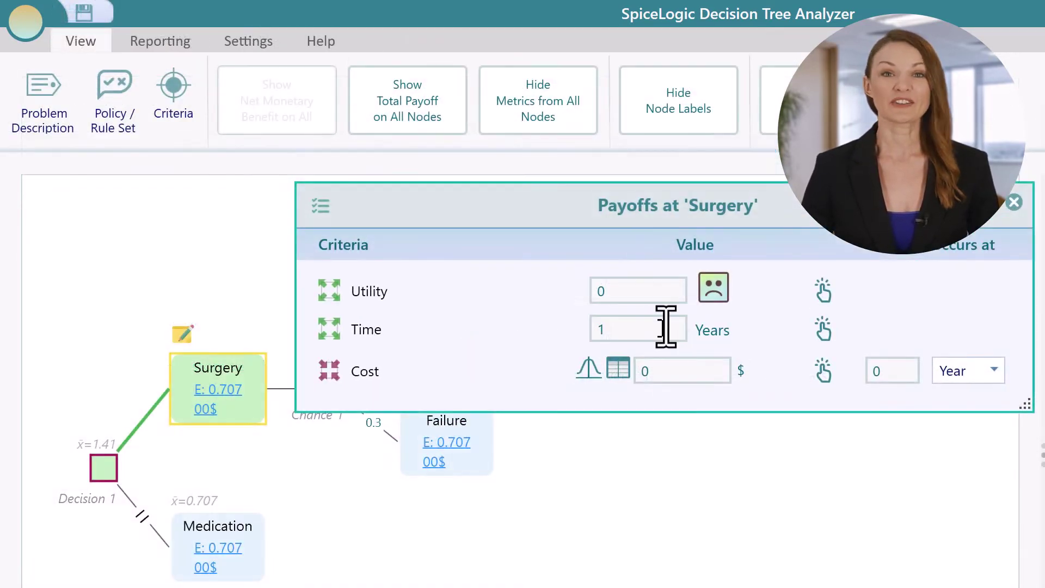
- Edit Surgery's payoffs, raising its Utility and adjusting its Time and Cost values
click(651, 296)
drag(610, 327, 723, 328)
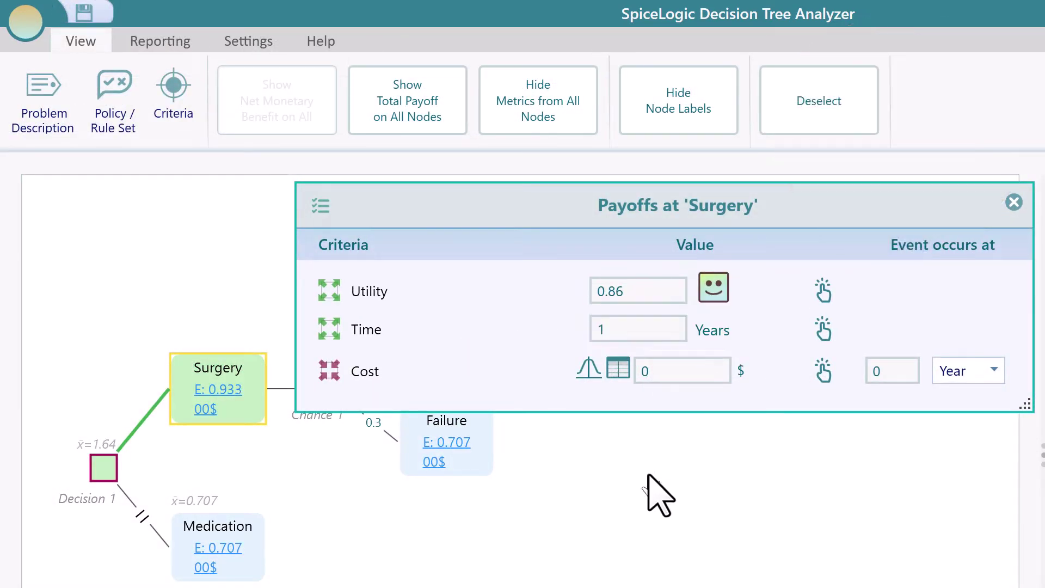
click(638, 333)
click(678, 361)
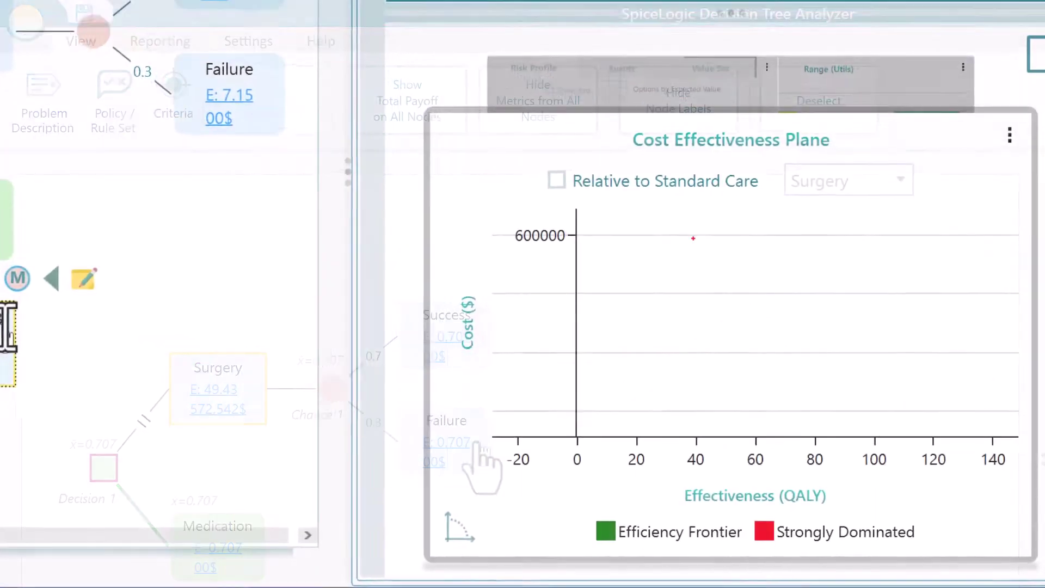
- Use Treatment B as standard care on the cost-effectiveness plane, then close the chart data table
mouse_move(716, 194)
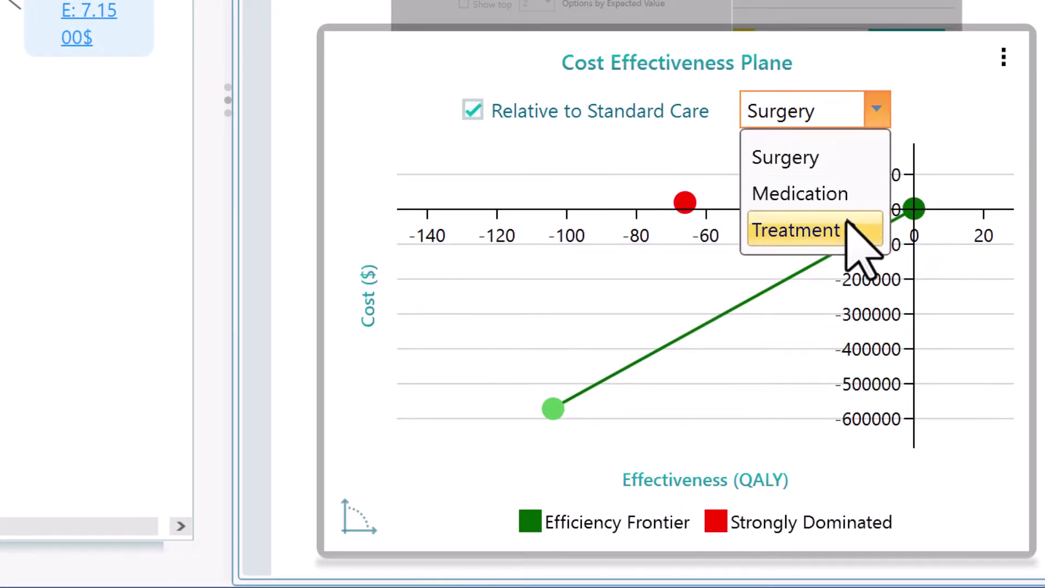
click(838, 230)
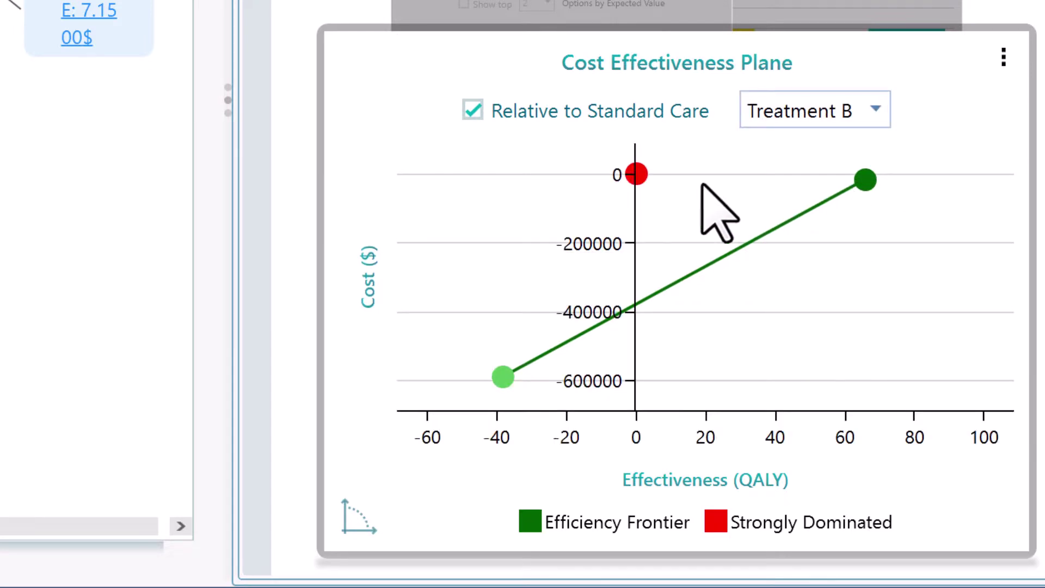
click(516, 115)
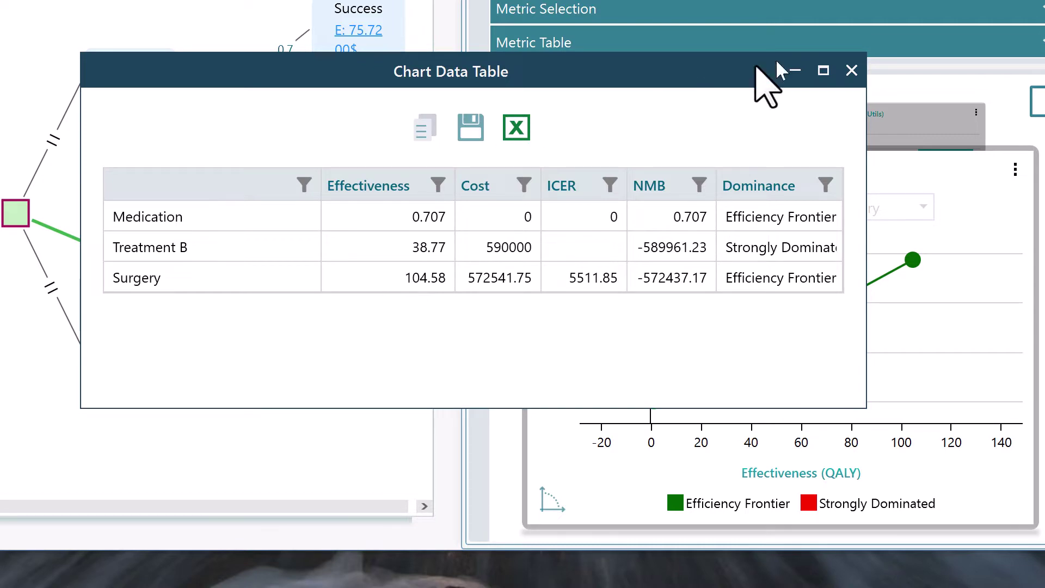
click(851, 70)
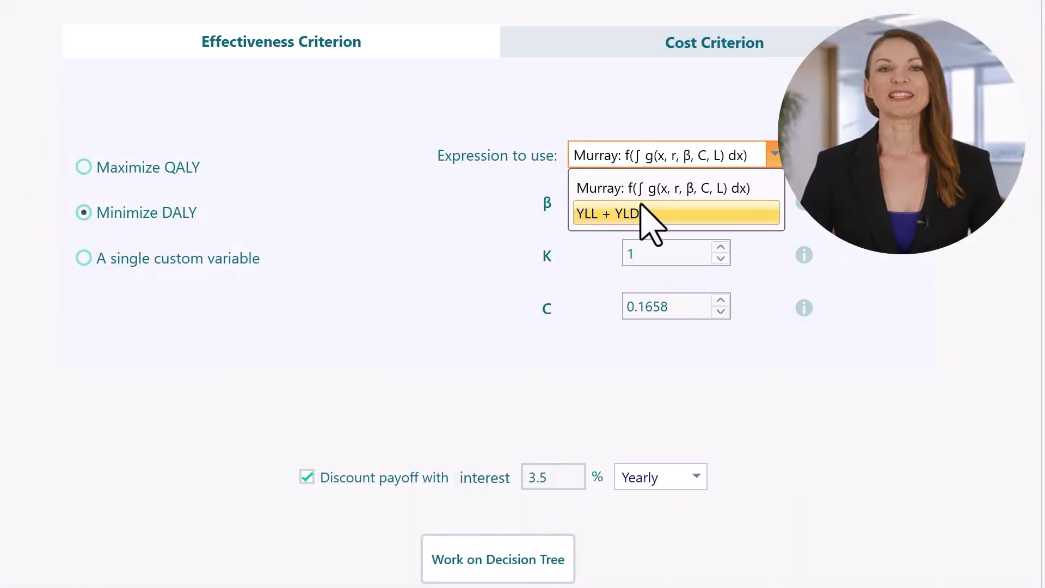
- Try the YLL + YLD DALY expression, then settle back on the Murray expression
click(643, 214)
click(603, 162)
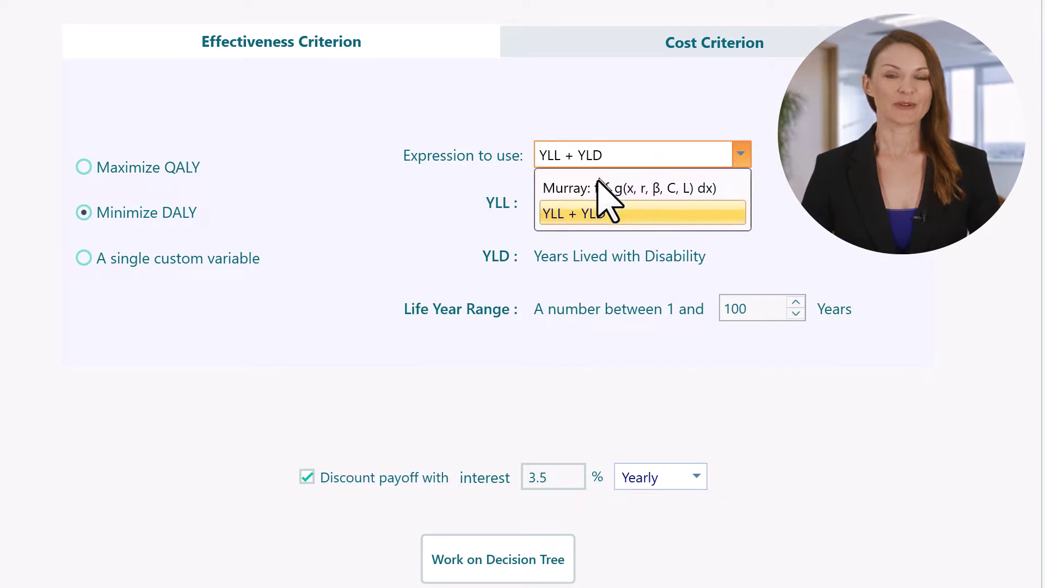
click(598, 176)
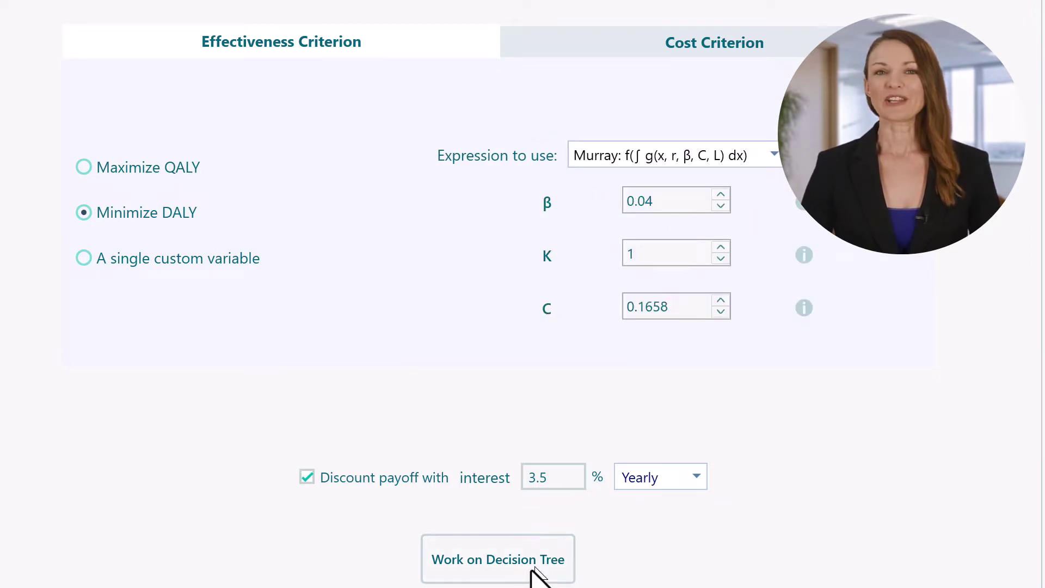
- Back on the decision tree, open Surgery's DALY payoffs and edit the Age of Disease Onset
click(511, 554)
click(138, 247)
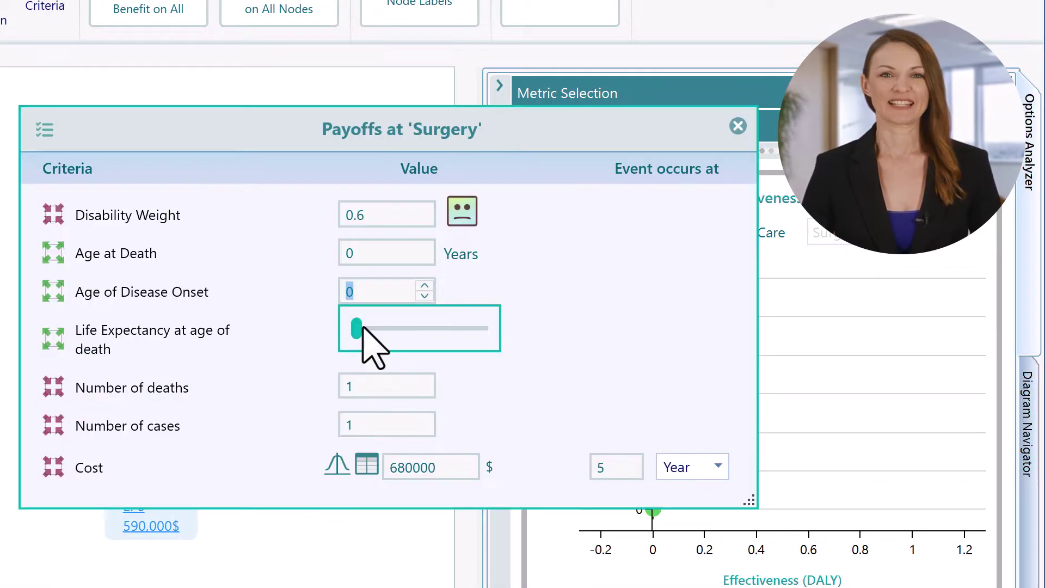
click(378, 254)
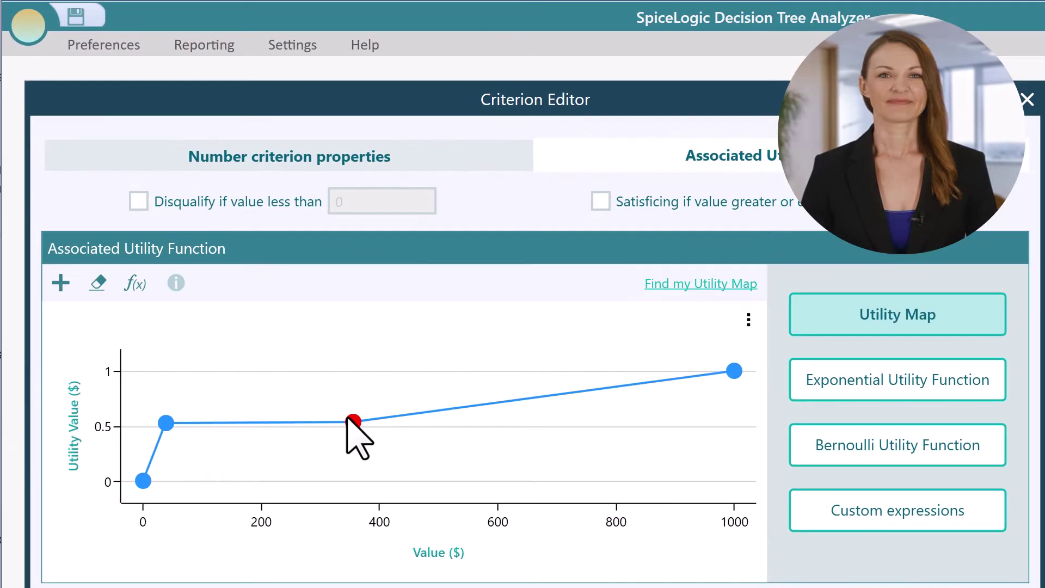
- Reshape the Revenue utility map by moving, adding and lowering points on the curve
drag(316, 423, 258, 421)
click(359, 392)
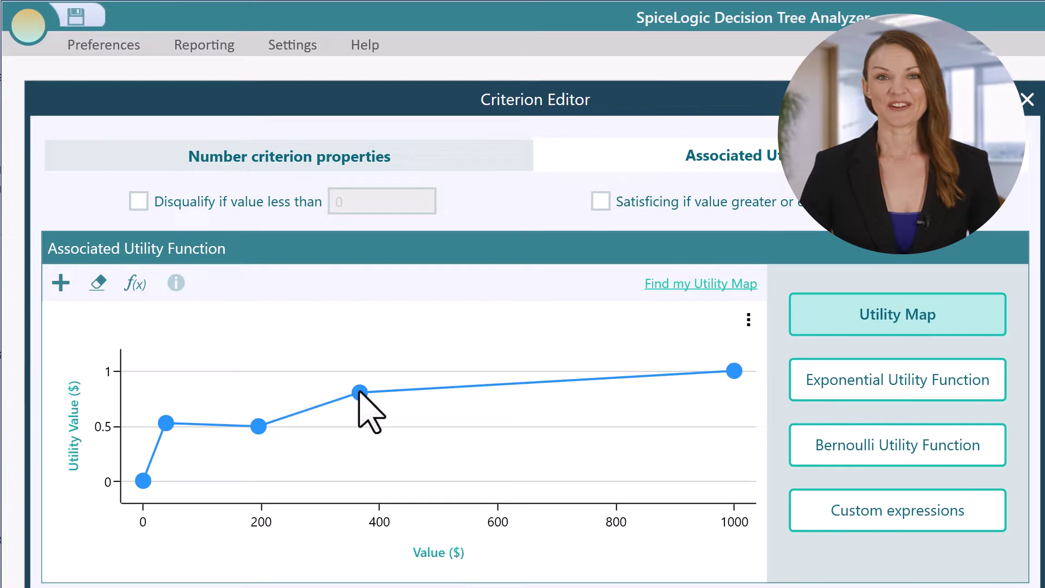
drag(359, 392, 328, 395)
right_click(391, 436)
click(361, 467)
click(61, 282)
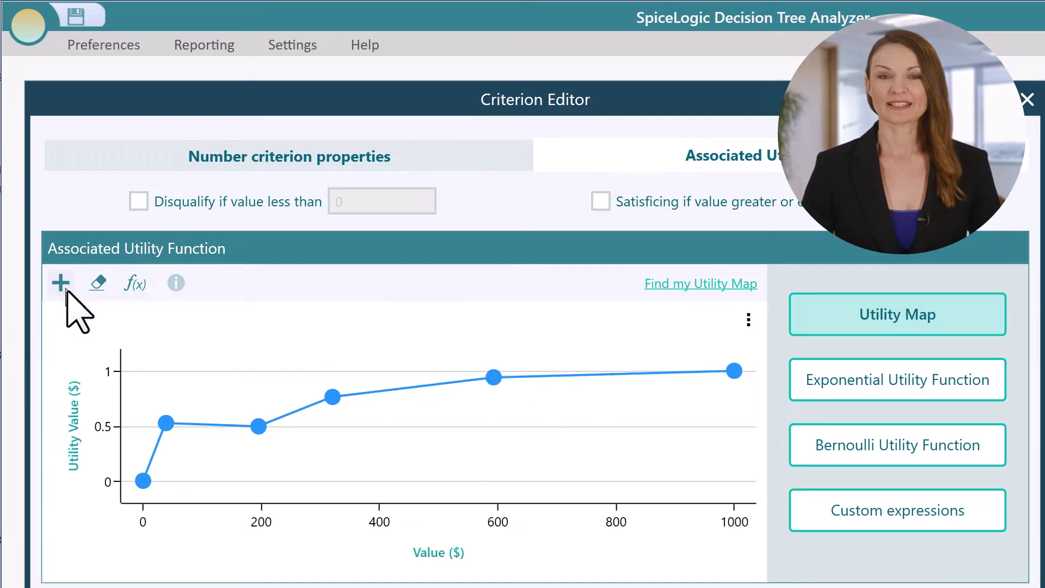
drag(494, 377, 465, 407)
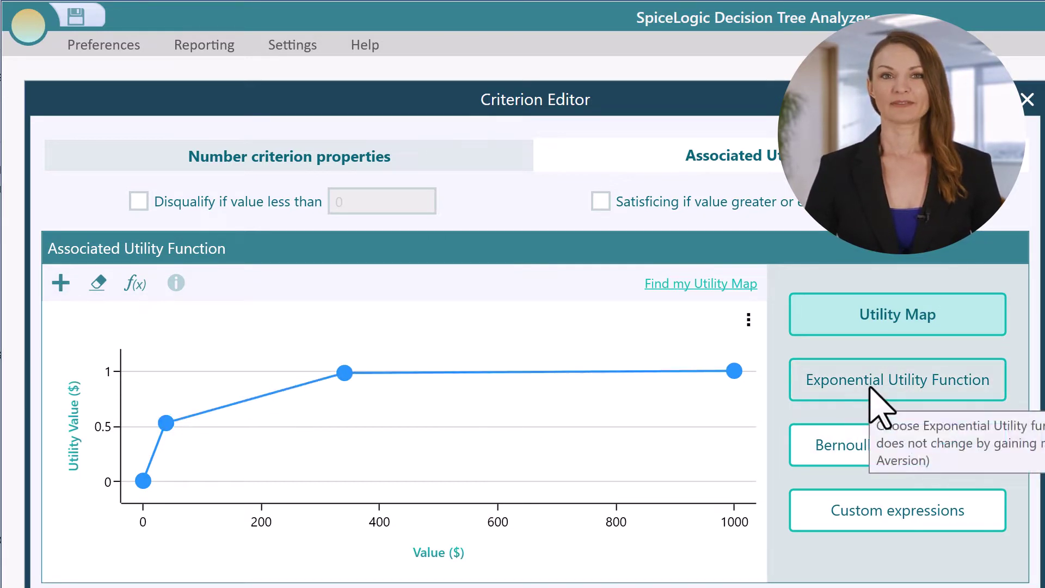
- Switch to an exponential utility function with risk tolerance 50
click(805, 380)
text(50)
key(Return)
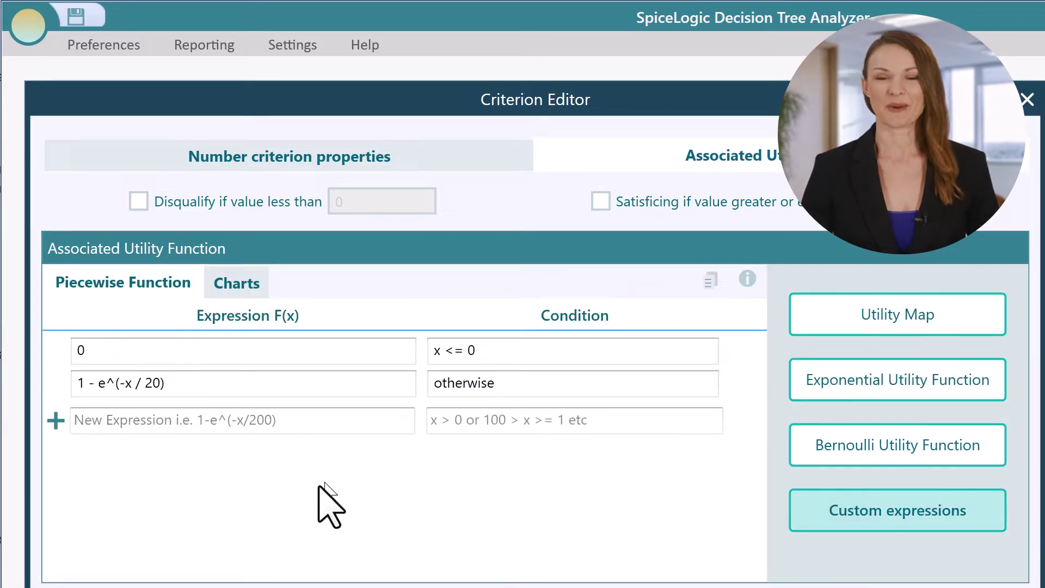
- Review the total, marginal and risk aversion expressions, then lower Investment 1's revenue to 210
click(233, 284)
click(230, 284)
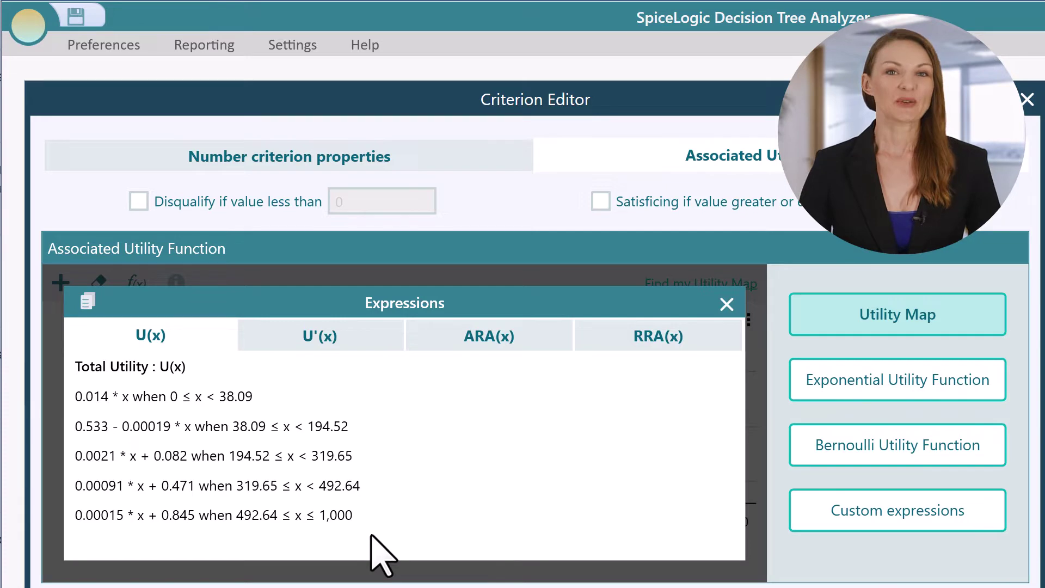
click(343, 340)
click(489, 337)
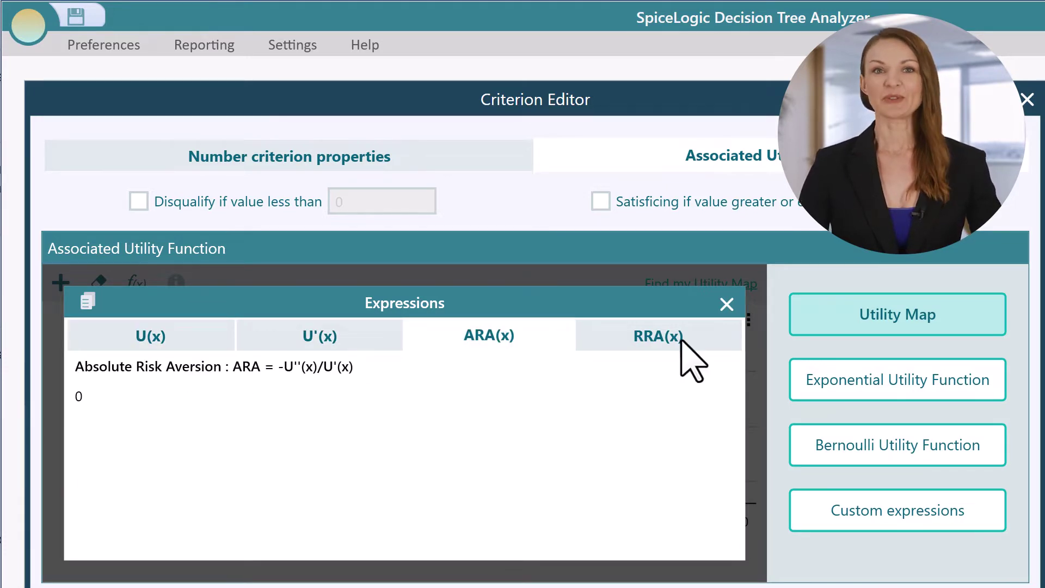
click(647, 343)
click(158, 340)
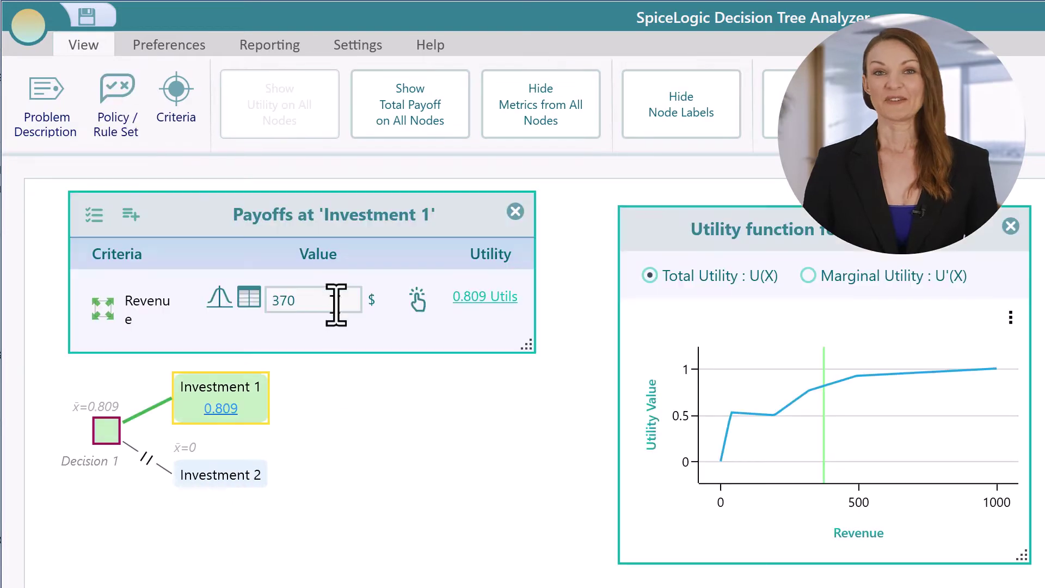
click(338, 298)
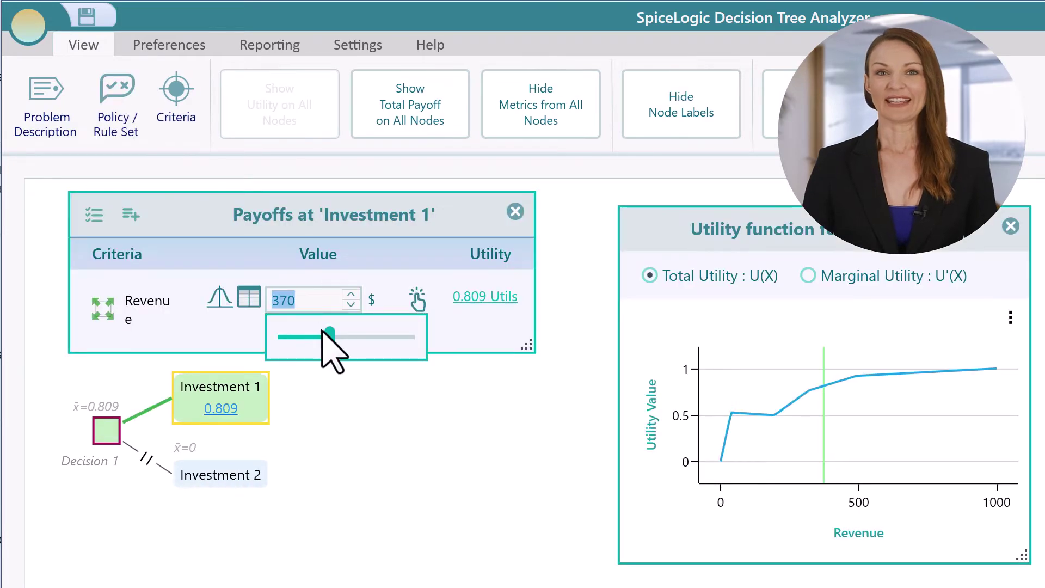
mouse_move(348, 338)
mouse_down()
mouse_move(285, 344)
mouse_move(297, 344)
mouse_up()
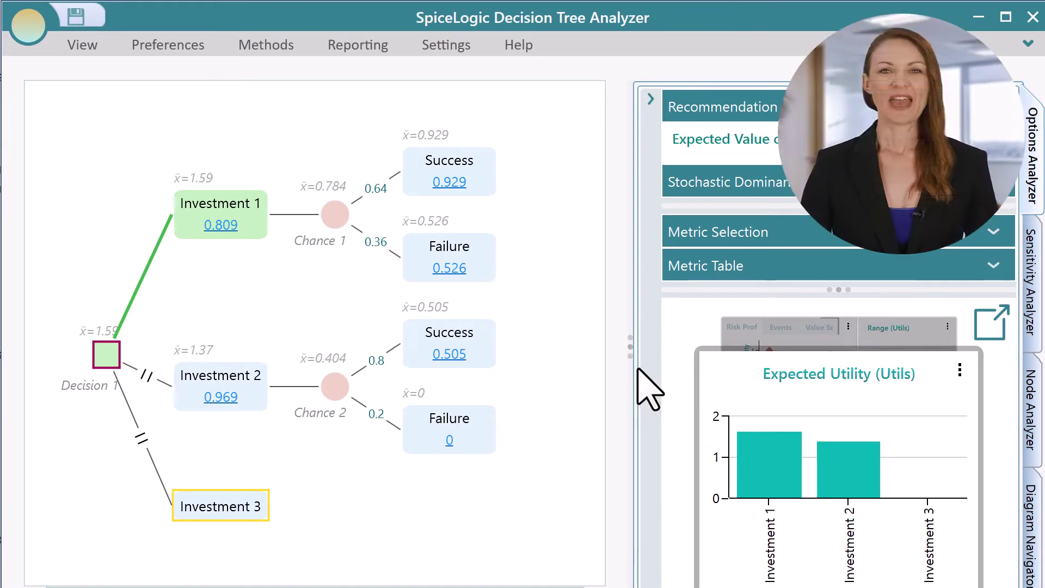
- Rotate through the risk profile, Range and Expected Utility charts and add Standard Deviation to the metrics
click(805, 334)
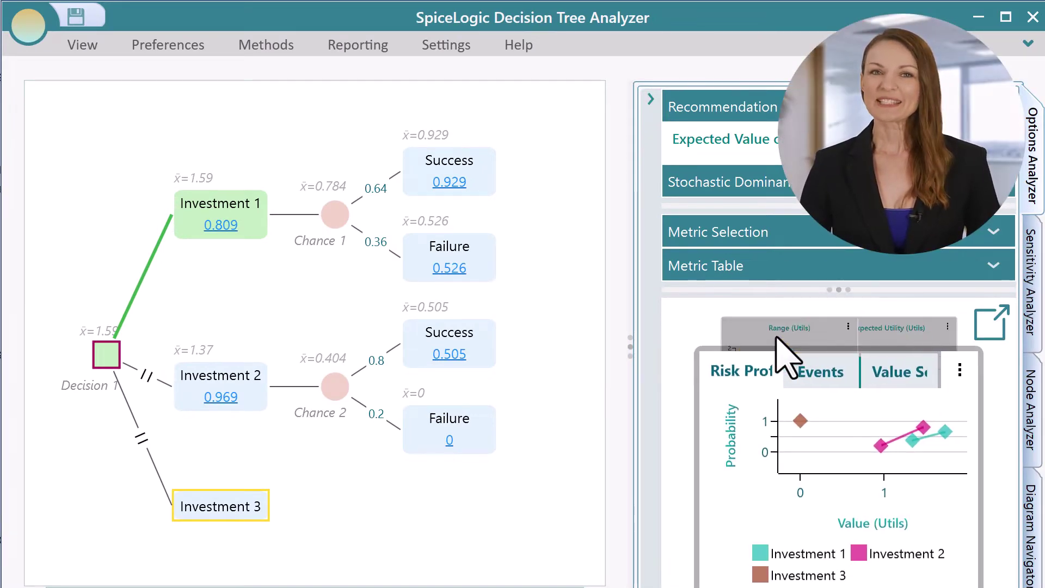
click(764, 319)
click(761, 323)
click(736, 239)
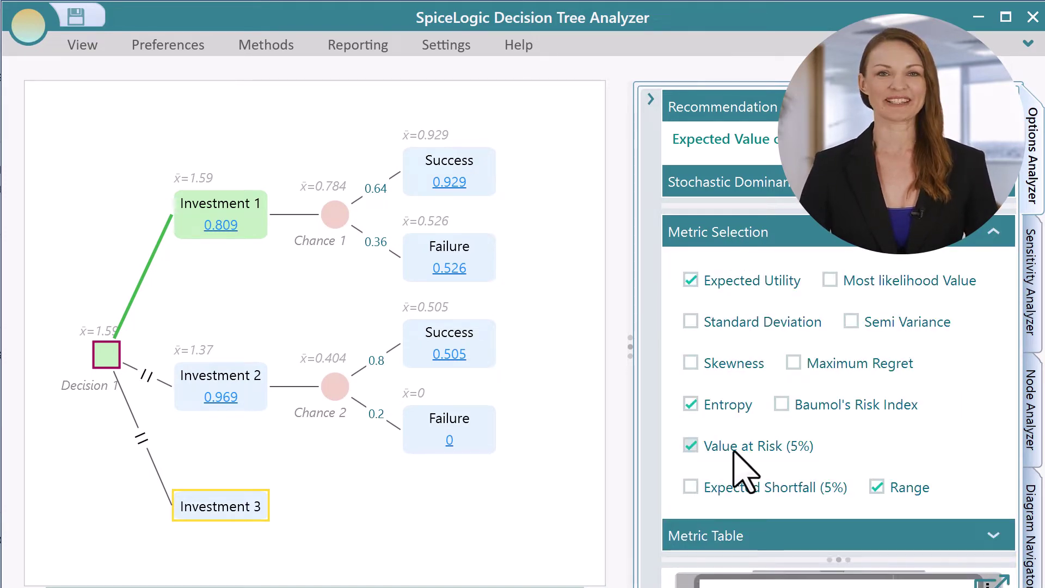
click(735, 322)
click(769, 234)
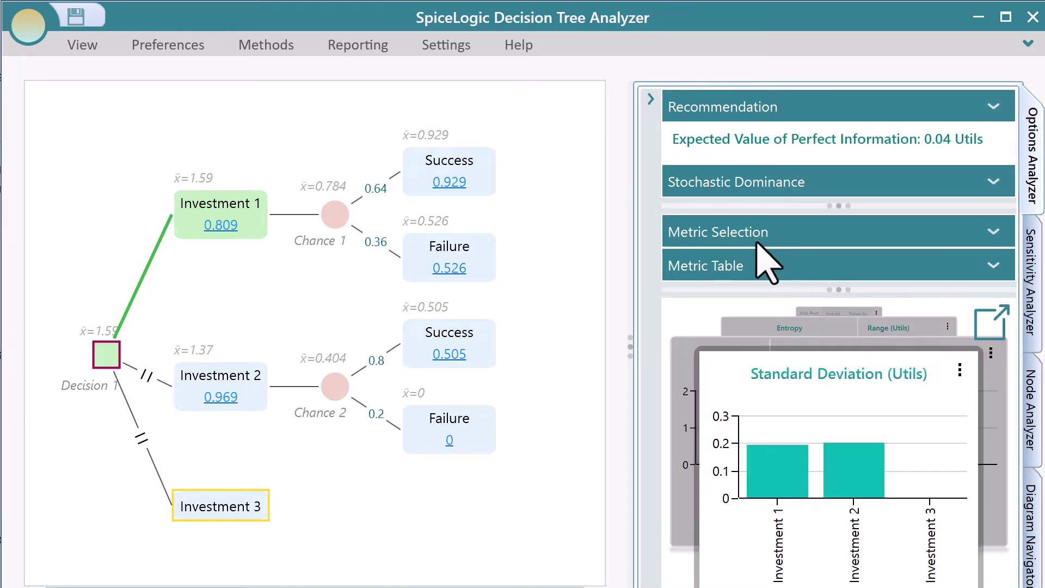
- Cycle the chart carousel through Value at Risk (5%), Entropy, risk profile, Range and Expected Utility
click(681, 406)
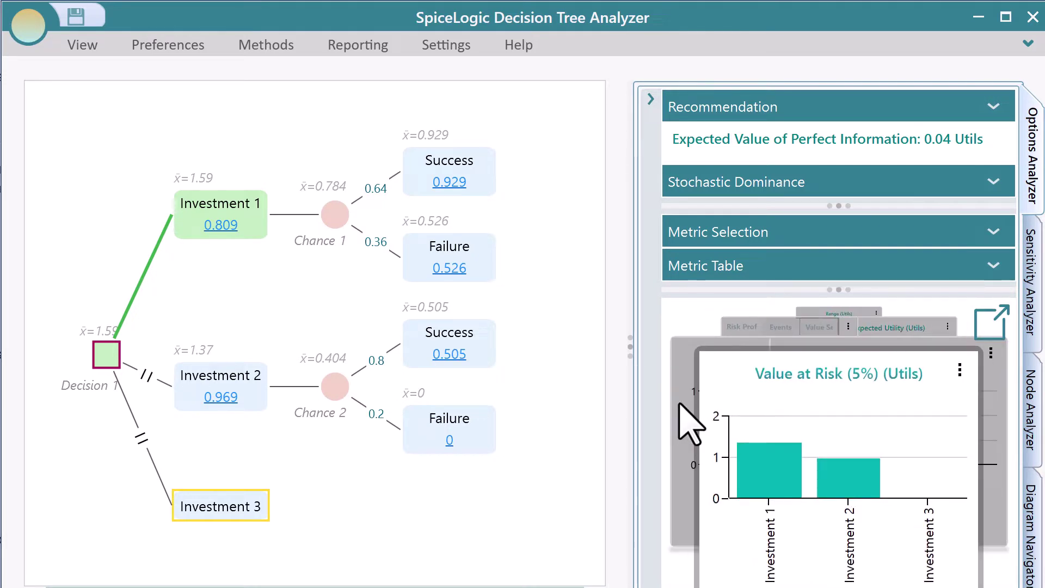
click(680, 406)
click(680, 406)
click(681, 406)
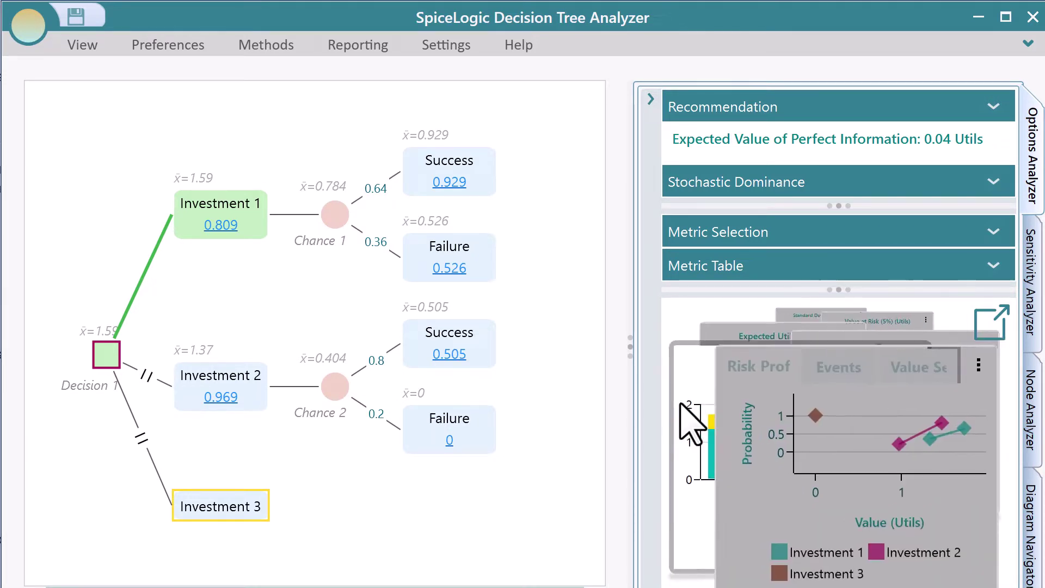
click(682, 405)
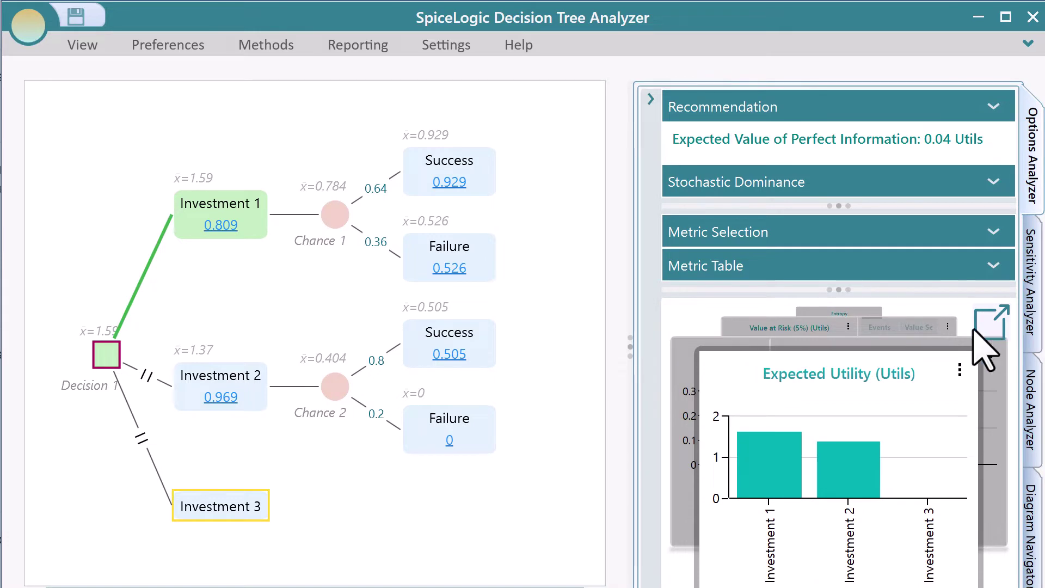
- Pop out the Metrics Visualizer and view the stochastic dominance graph and the recommendation
click(989, 325)
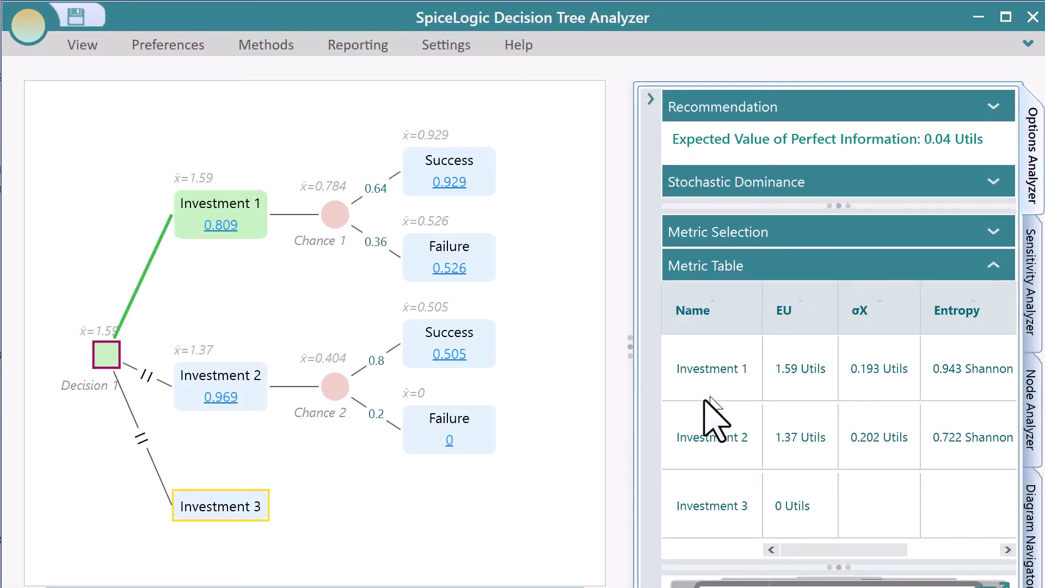
drag(779, 541, 789, 563)
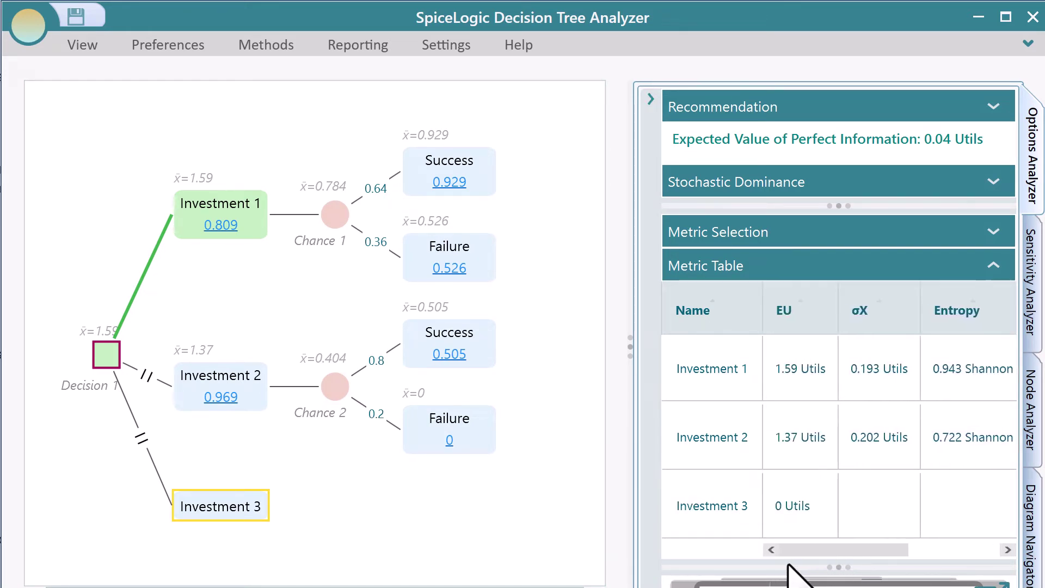
click(727, 183)
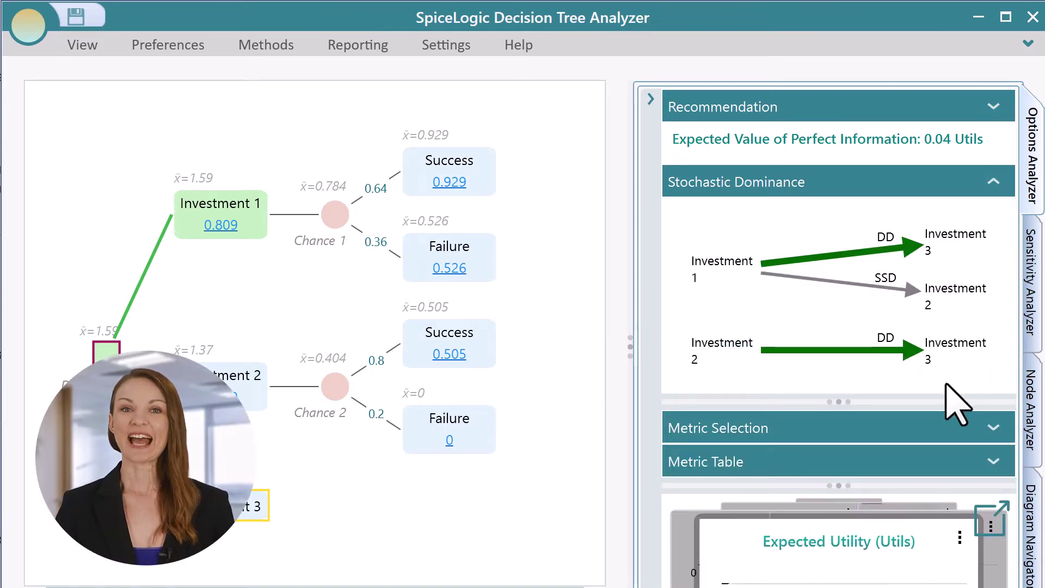
click(808, 107)
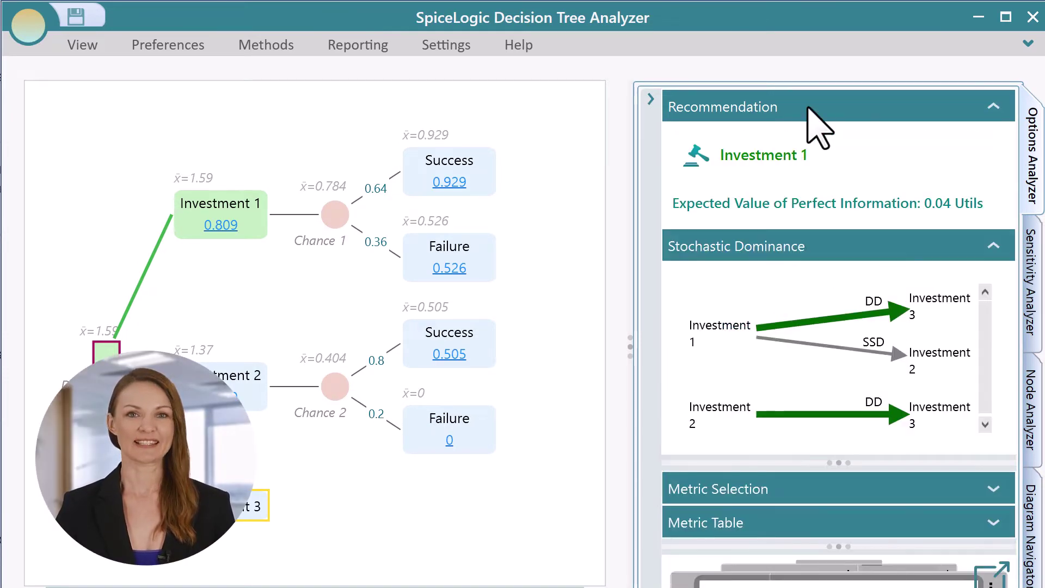
click(808, 107)
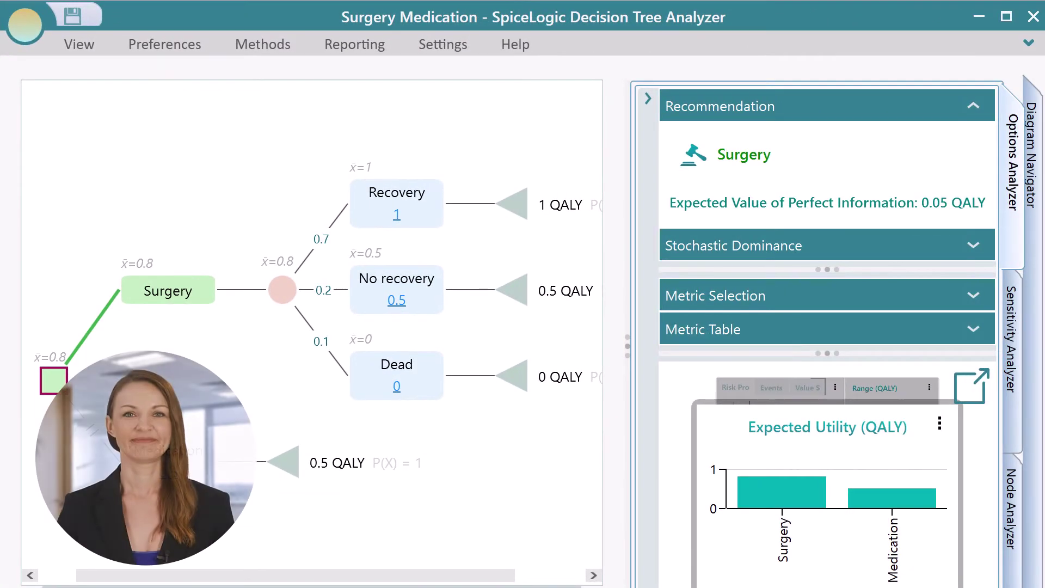
- Open one-way sensitivity for Surgery's Dead probability and raise it to 0.83, making Medication recommended
click(1015, 357)
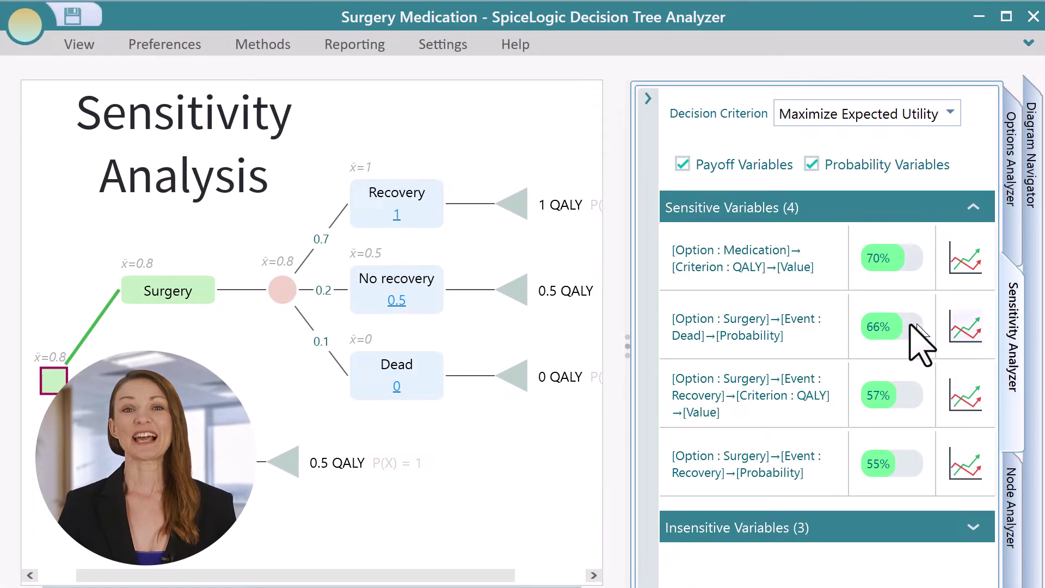
click(977, 335)
drag(382, 473, 468, 473)
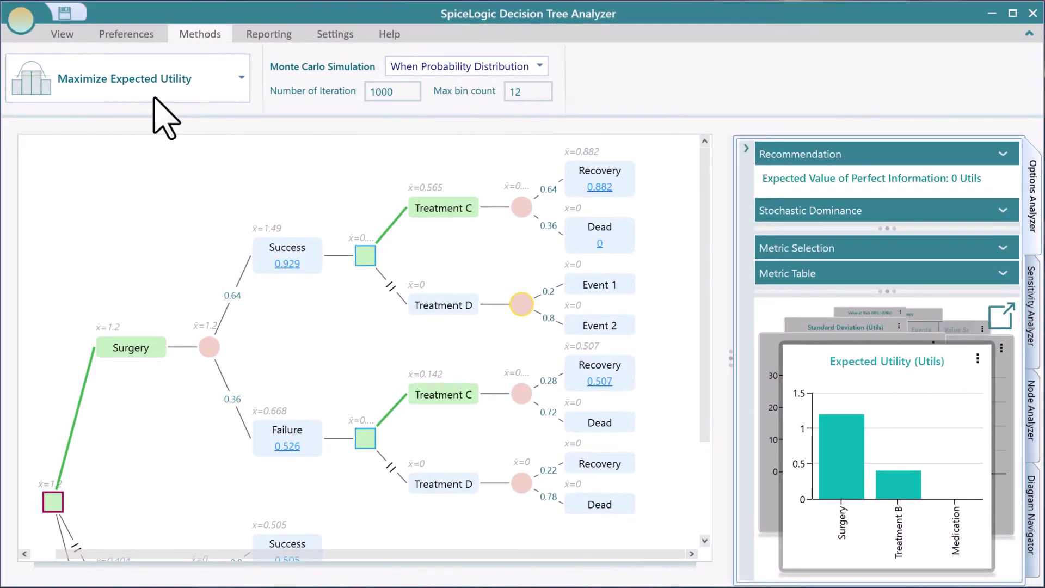
- Switch the decision criterion to Minimax Regret, then Most likelihood, then Maximax
click(154, 94)
click(140, 231)
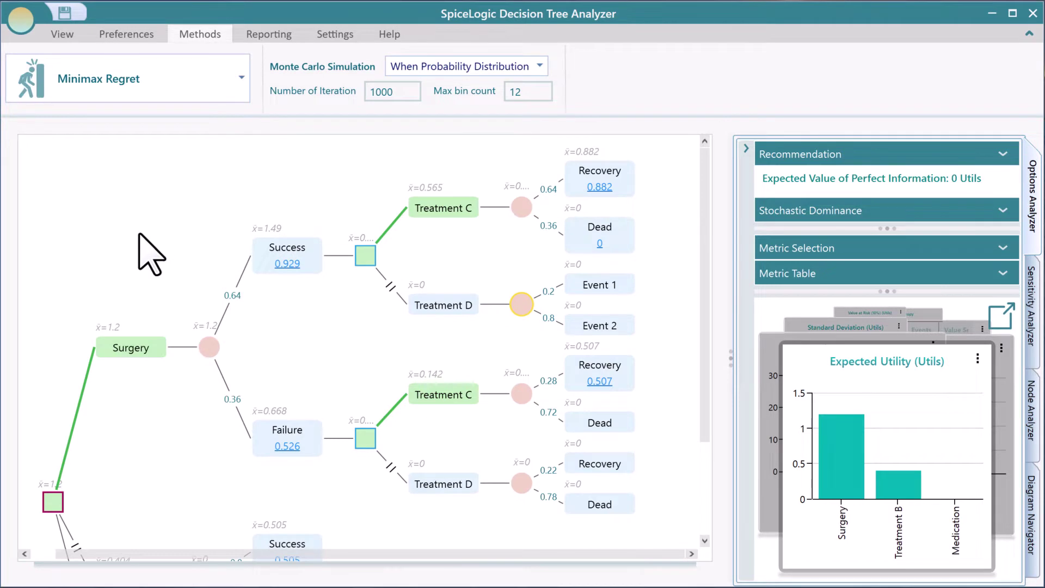
click(150, 94)
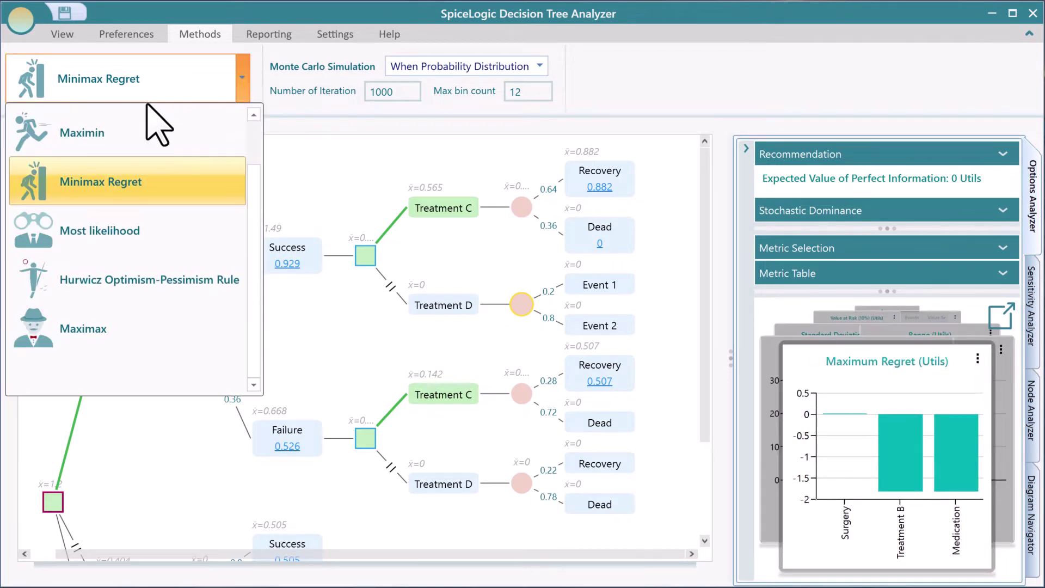
click(142, 234)
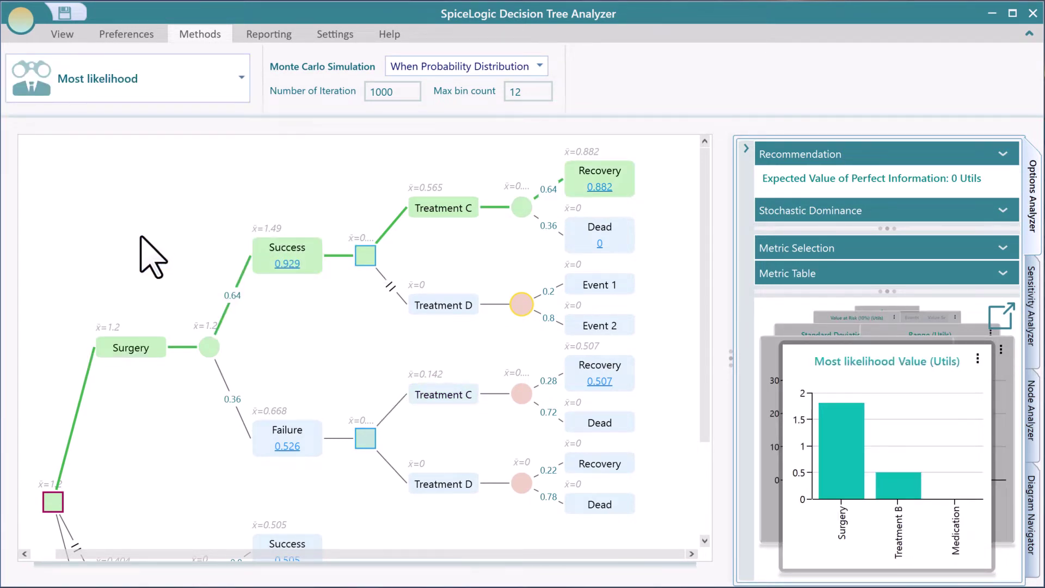
click(103, 99)
click(135, 354)
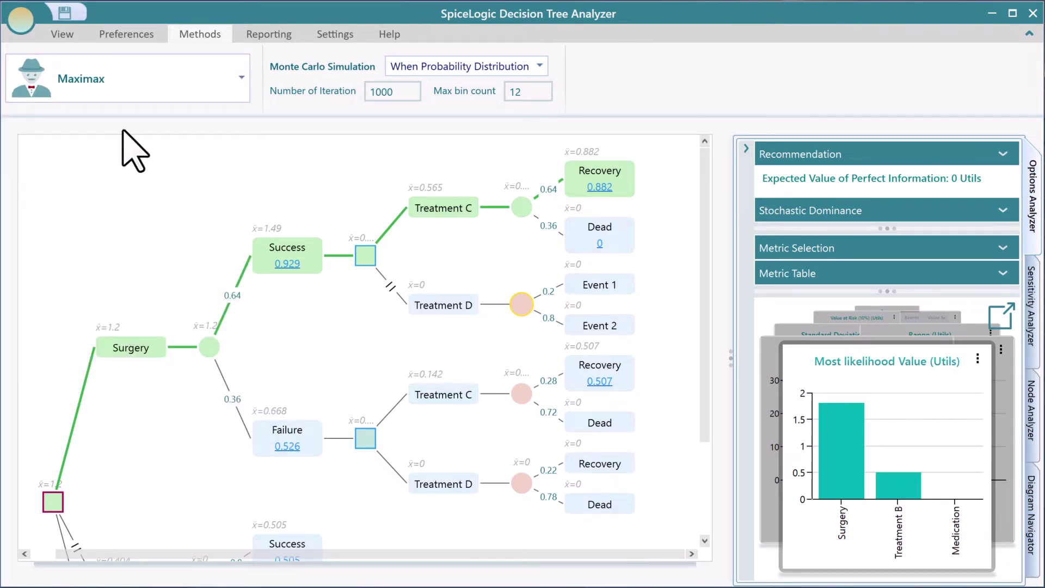
click(131, 90)
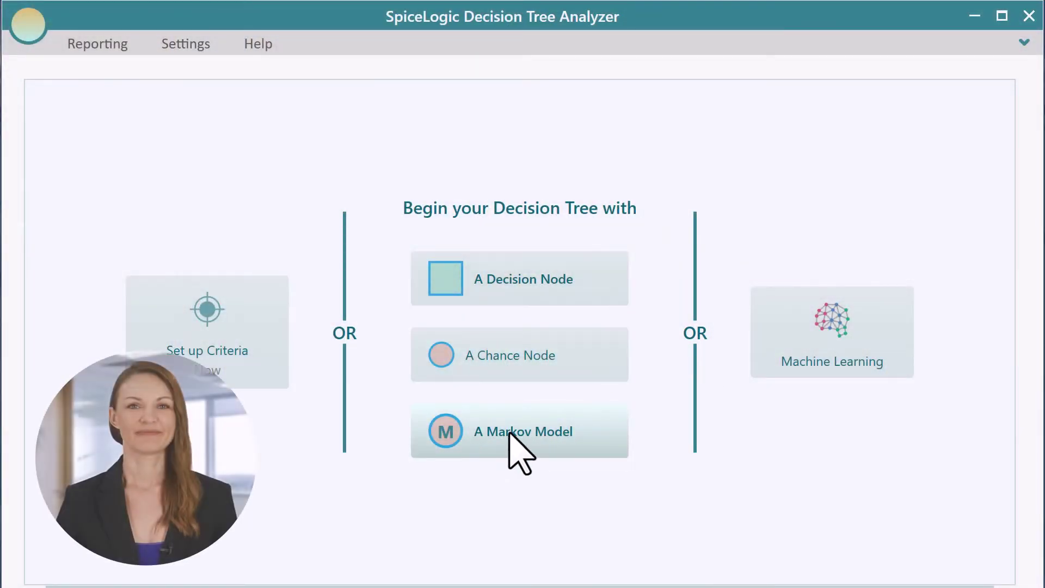
- Start a new Markov model with the states Well, Post-stroke and Dead
click(510, 433)
click(420, 352)
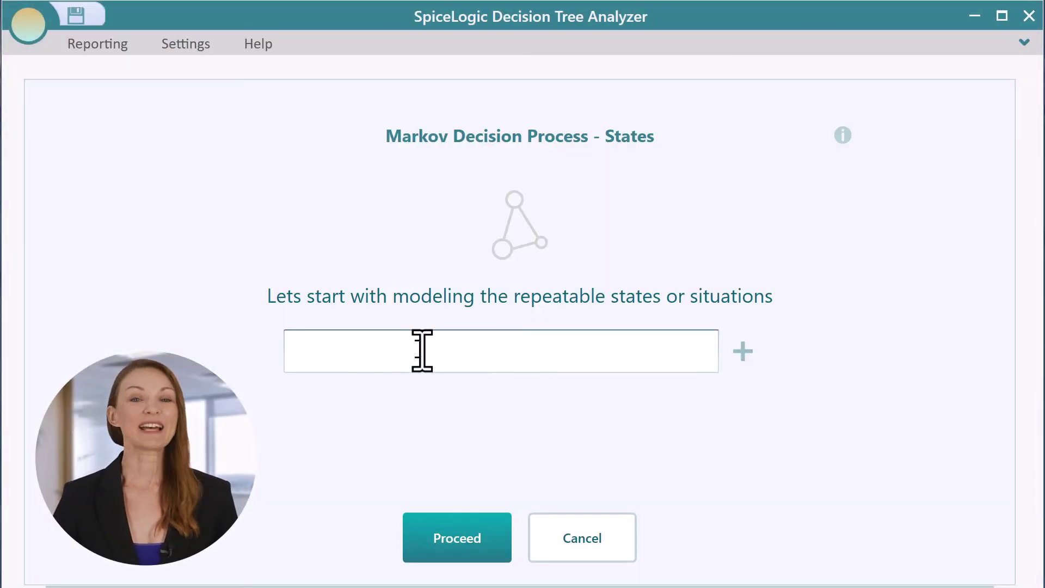
text(Well)
key(Return)
text(Post-stroke)
key(Return)
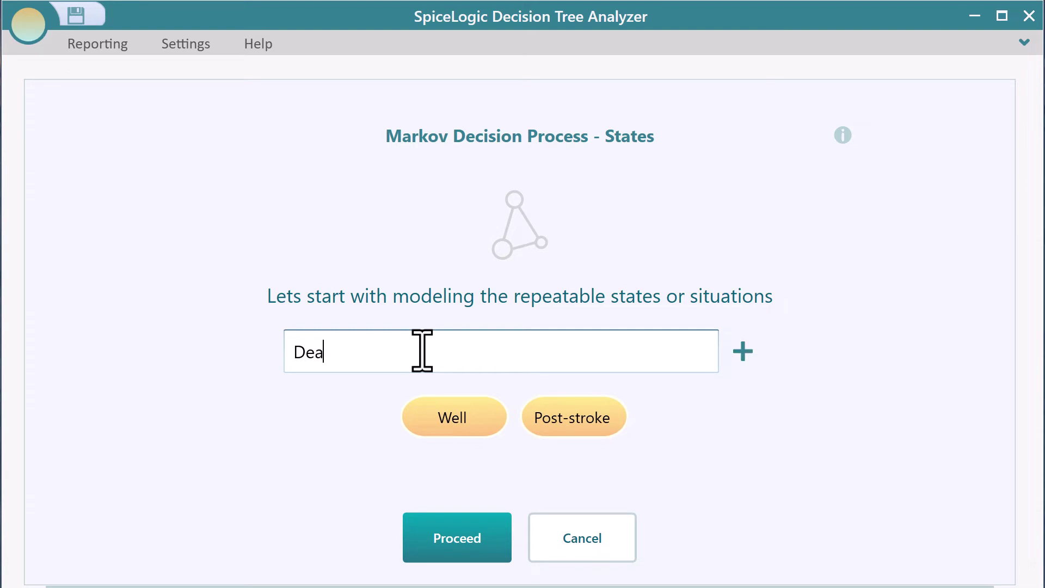
key(Return)
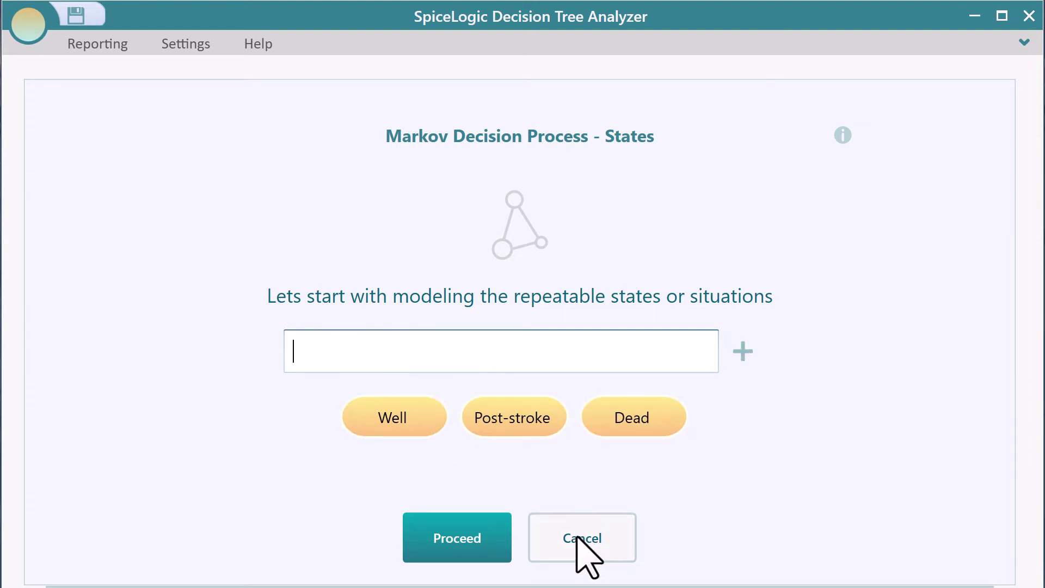
- Confirm each state's transition probabilities, make Dead absorbing, and finish without payoffs
click(479, 549)
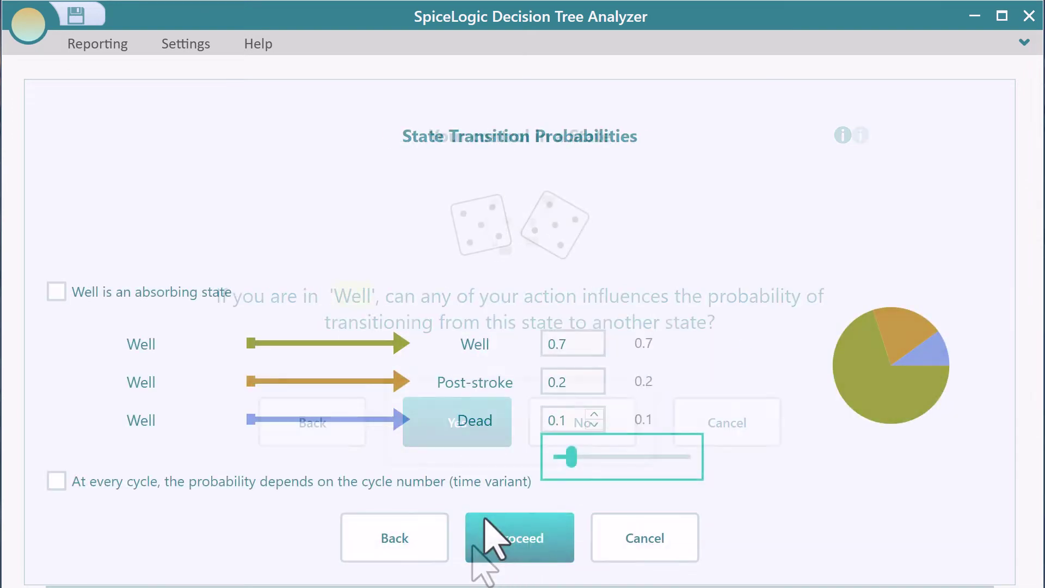
click(514, 536)
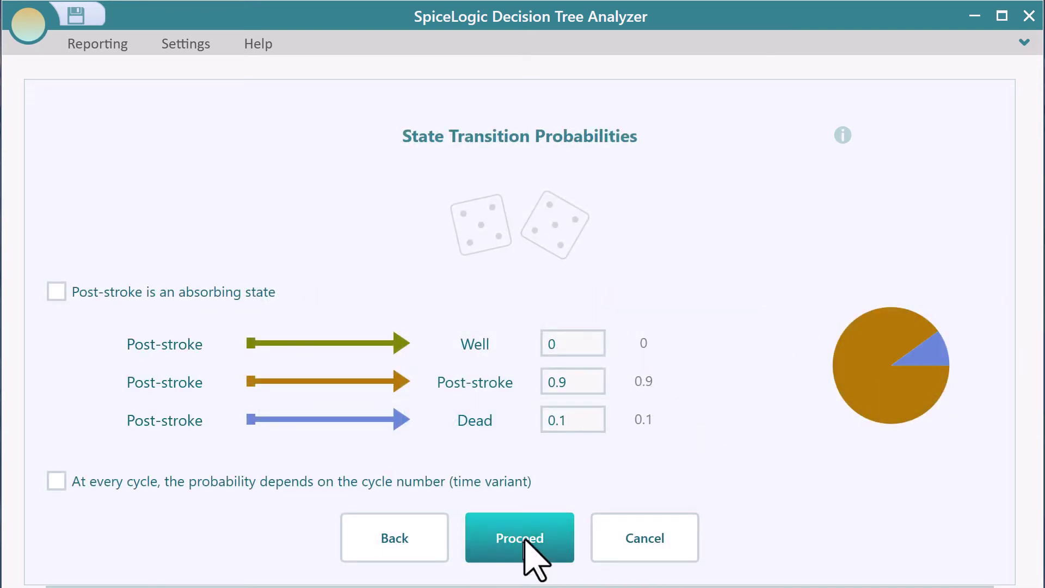
click(528, 541)
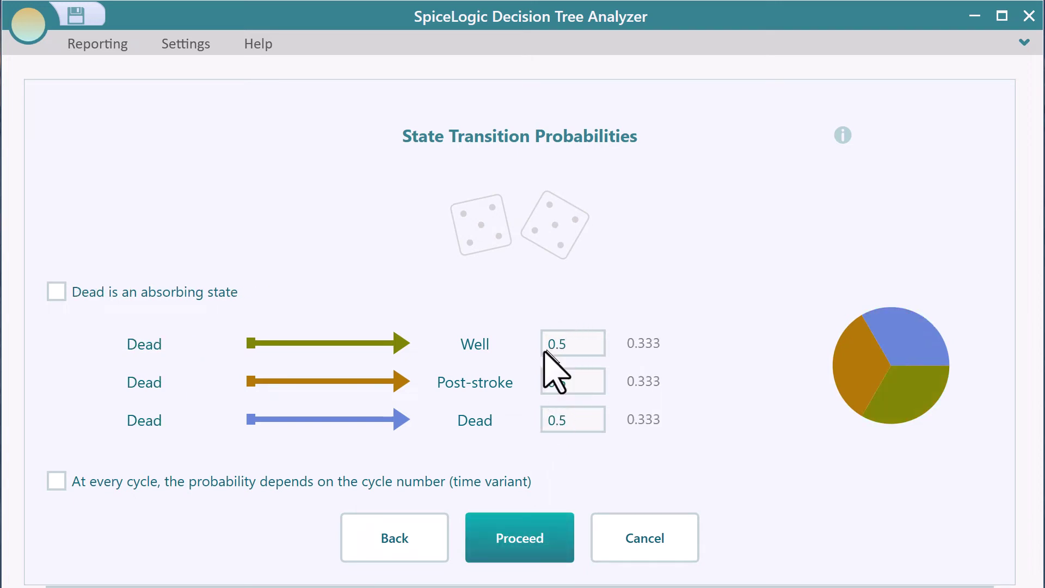
click(57, 291)
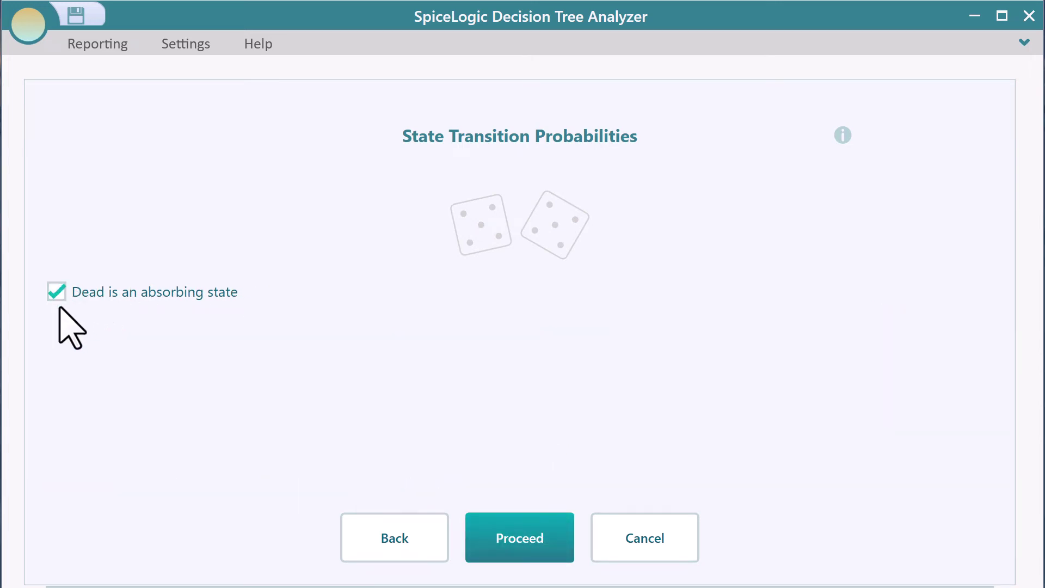
click(505, 541)
click(506, 544)
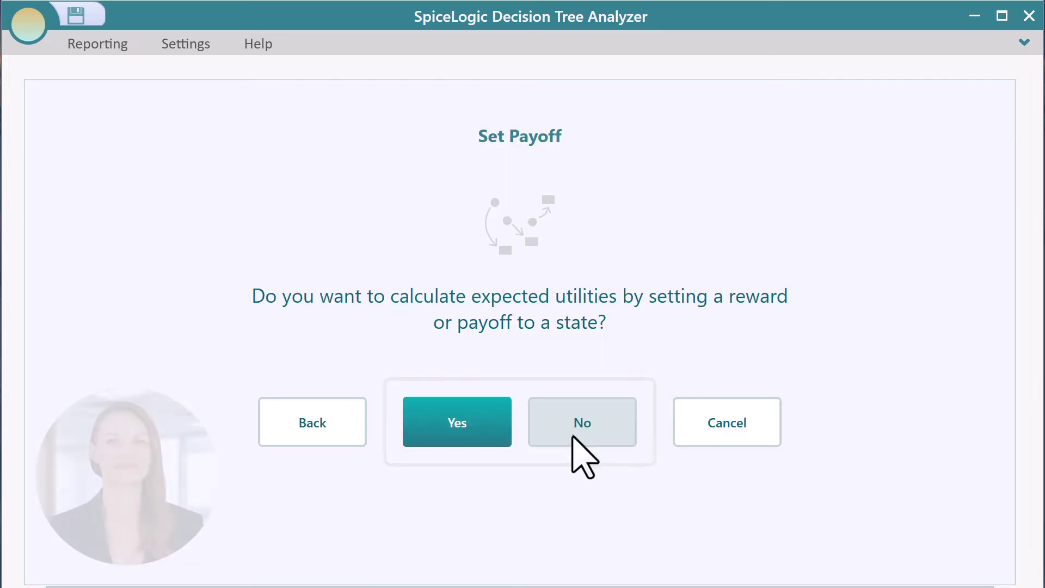
click(577, 427)
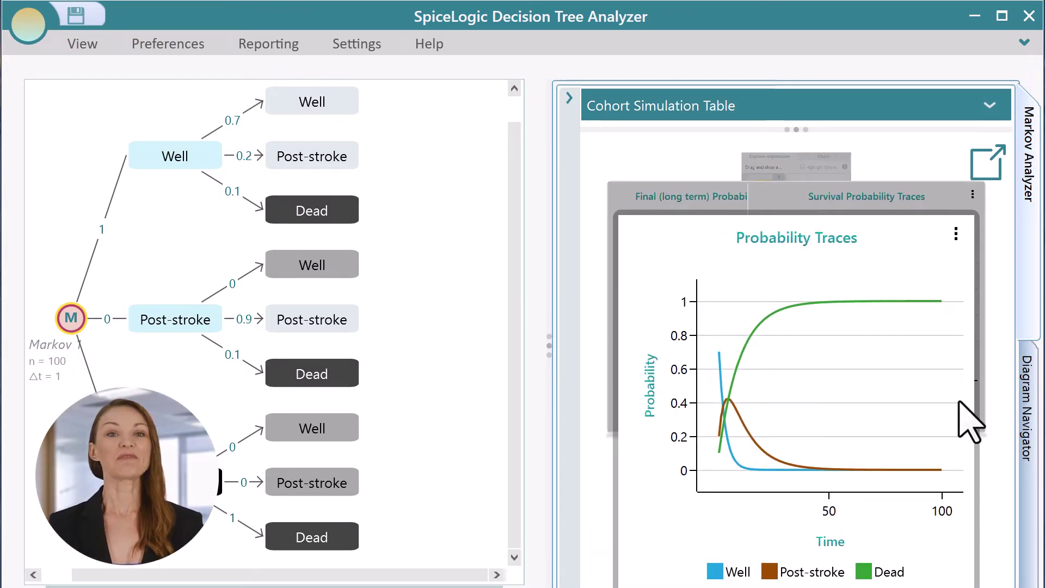
- Show the final long-term distribution, then chart a custom expression built from the Dead and Well states
click(644, 197)
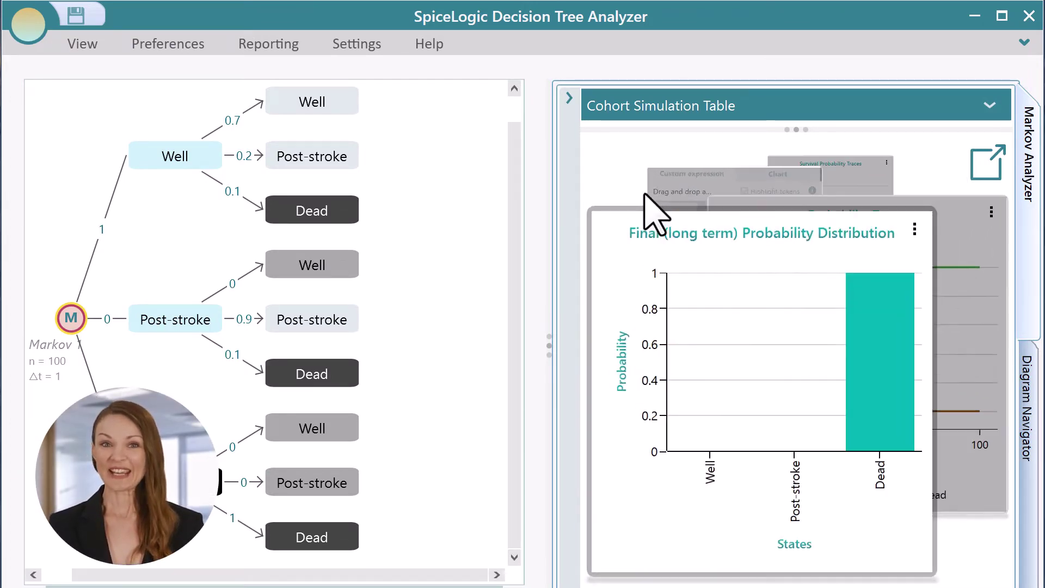
click(668, 203)
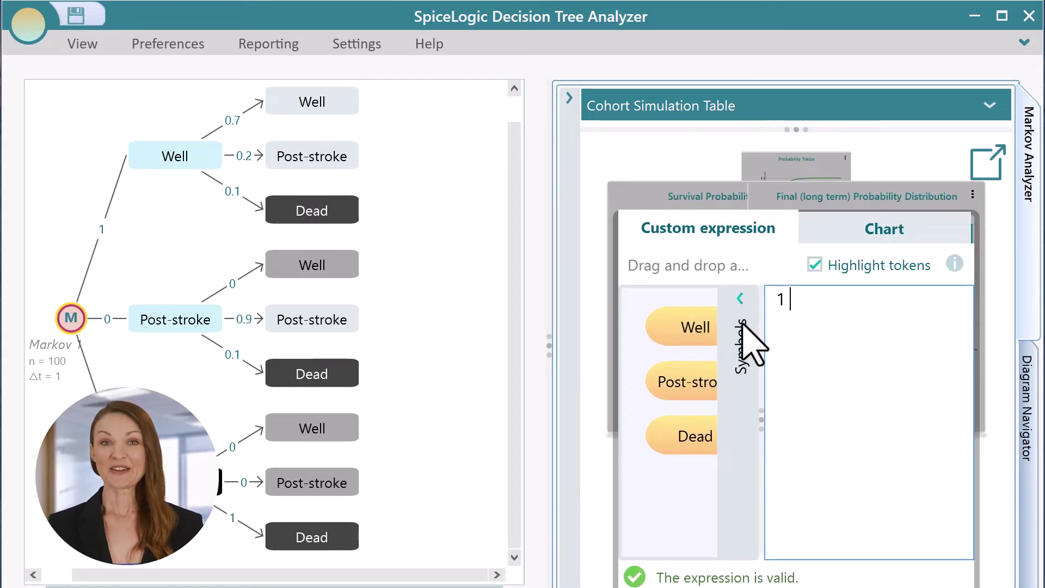
text(- ( Dead +)
drag(706, 337, 914, 327)
click(892, 239)
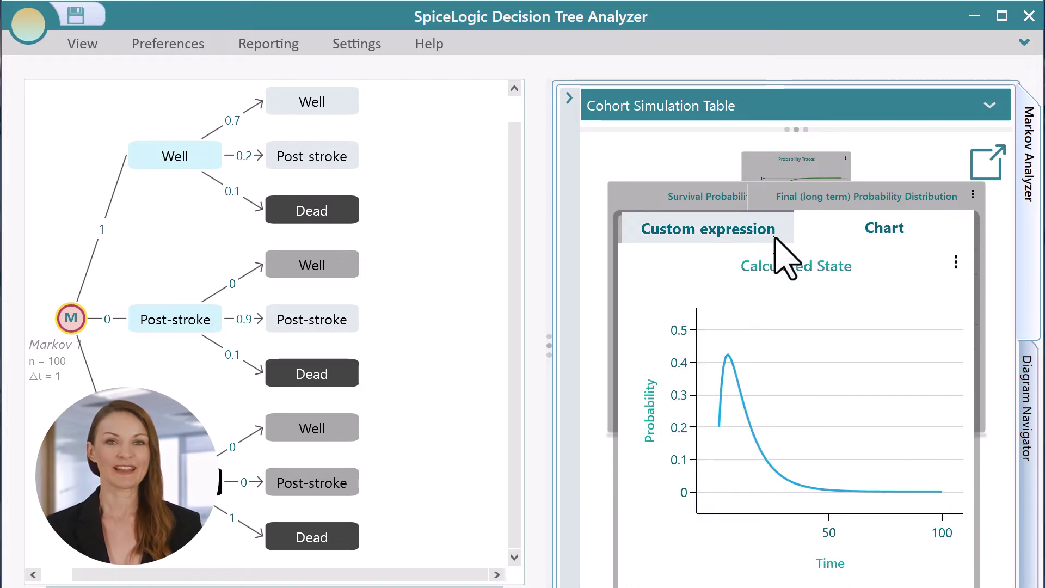
click(736, 232)
- View the probability traces chart as a data table, then close it
click(823, 197)
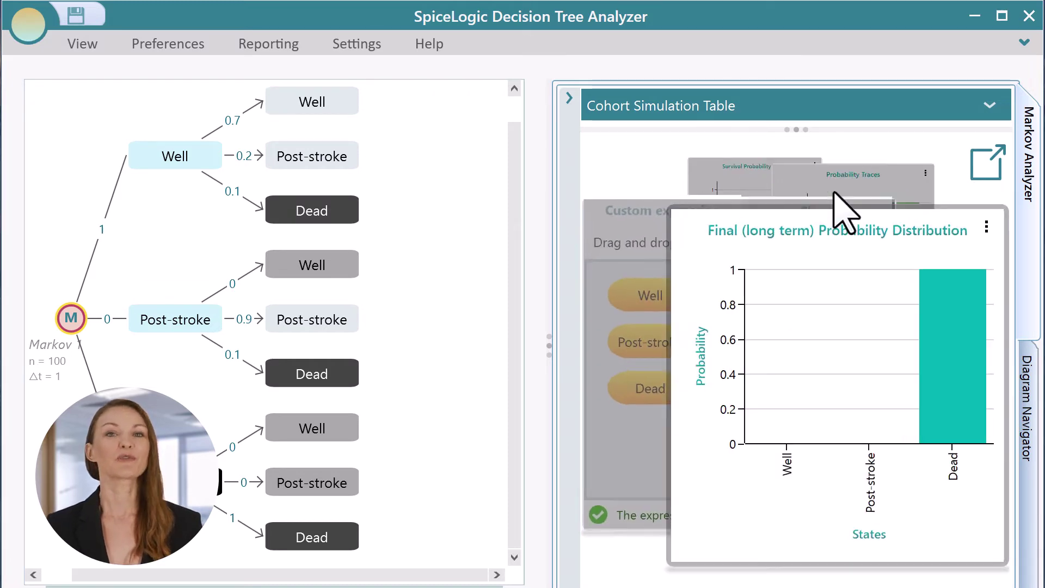
click(823, 197)
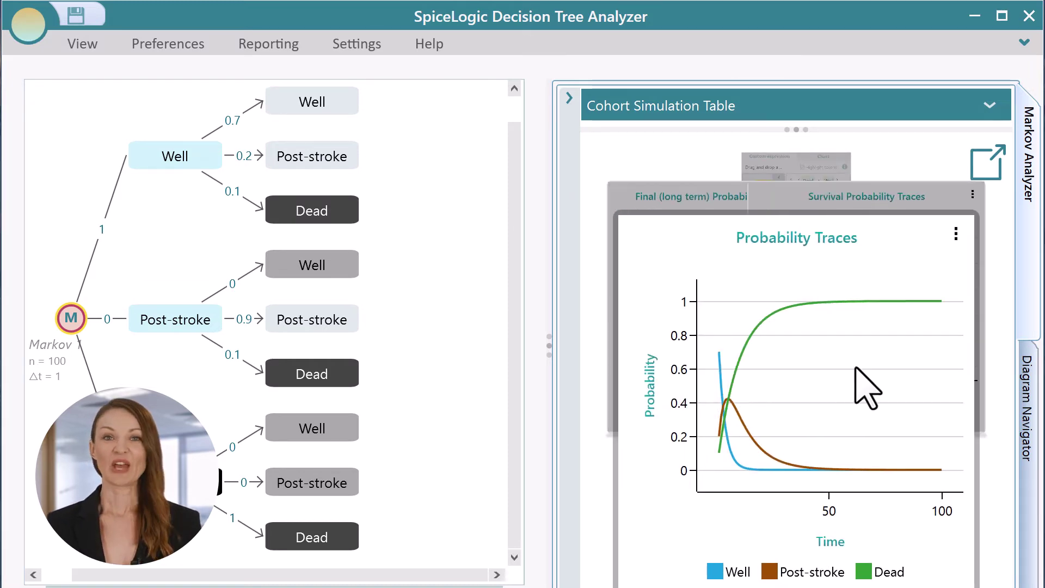
right_click(855, 384)
click(838, 459)
drag(695, 233, 711, 184)
scroll(610, 416, down, 1)
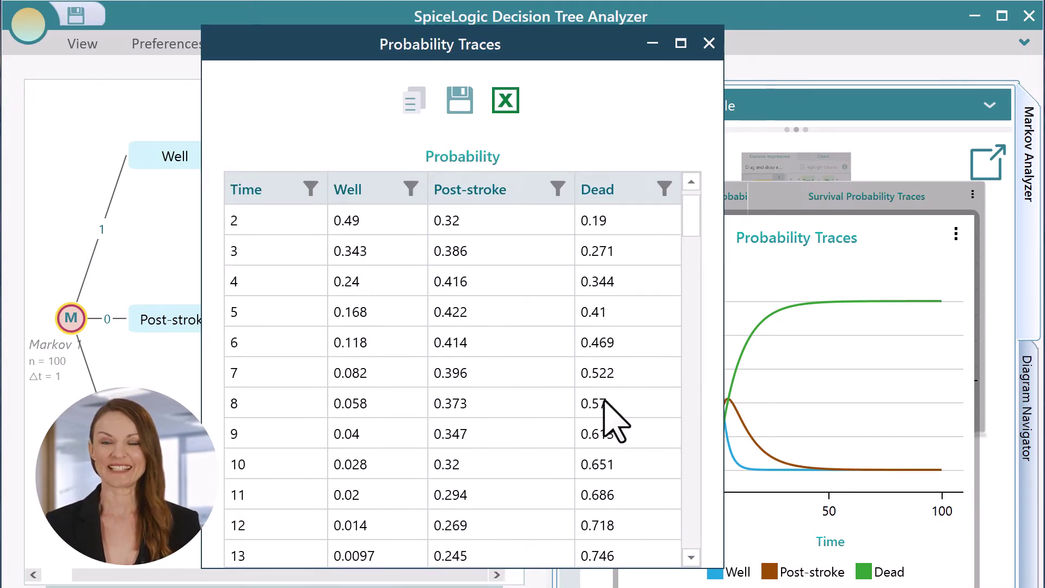
scroll(611, 416, up, 1)
click(709, 43)
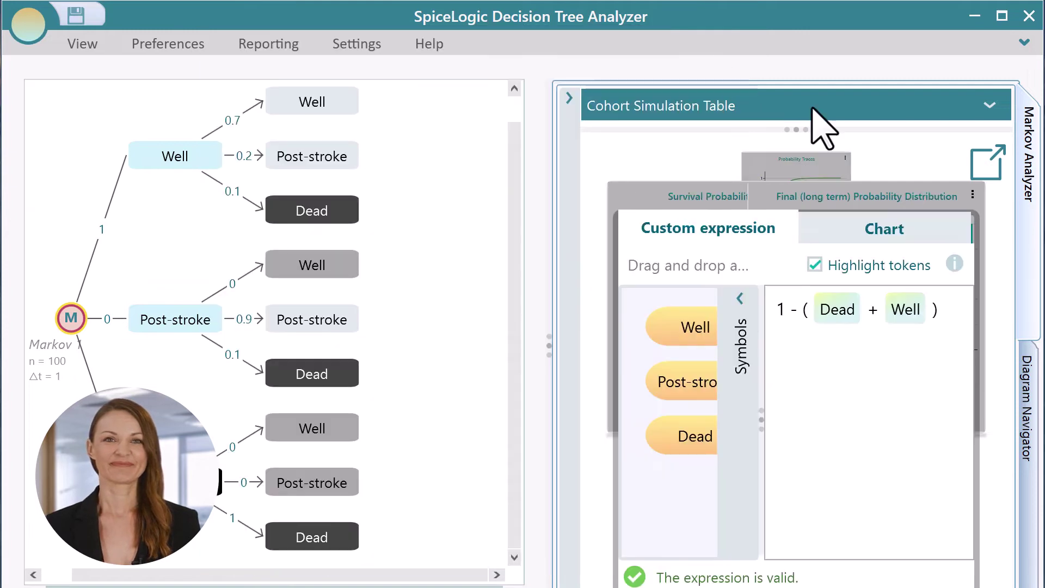
- Expand the Cohort Simulation Table and enlarge it to show more rows of Well, Post-stroke and Dead populations
click(879, 106)
drag(792, 387, 830, 578)
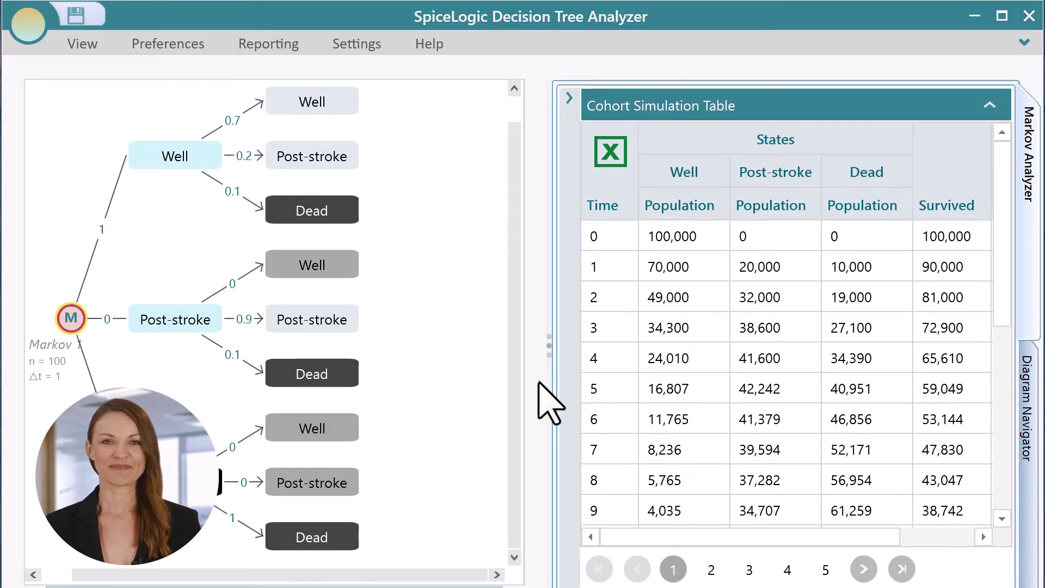
scroll(881, 373, down, 3)
scroll(915, 435, up, 2)
scroll(909, 435, up, 3)
- Insert a decision node before the Markov node with Surgery and Action 2 options
right_click(69, 318)
mouse_move(195, 503)
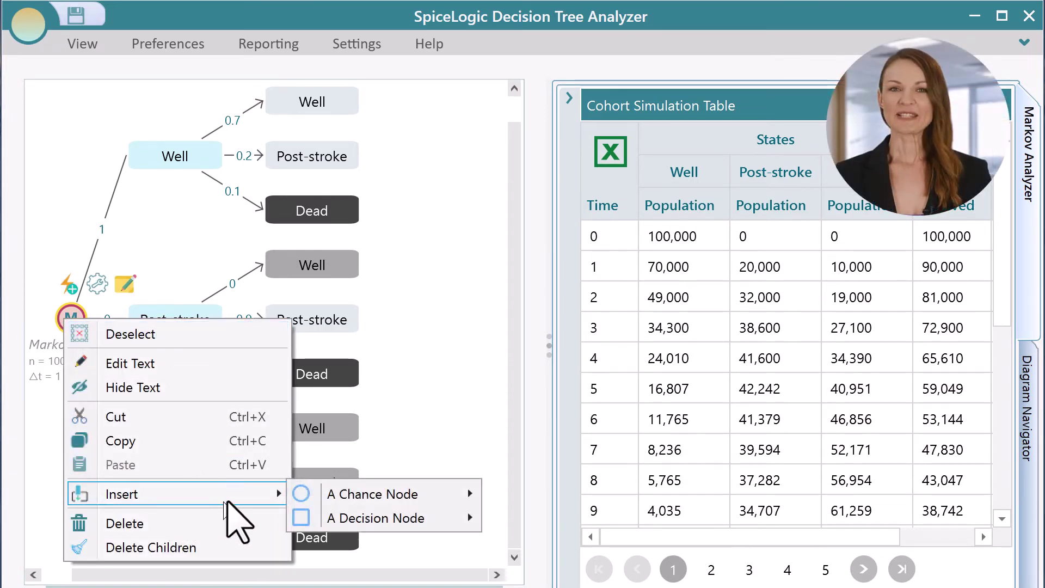
click(551, 514)
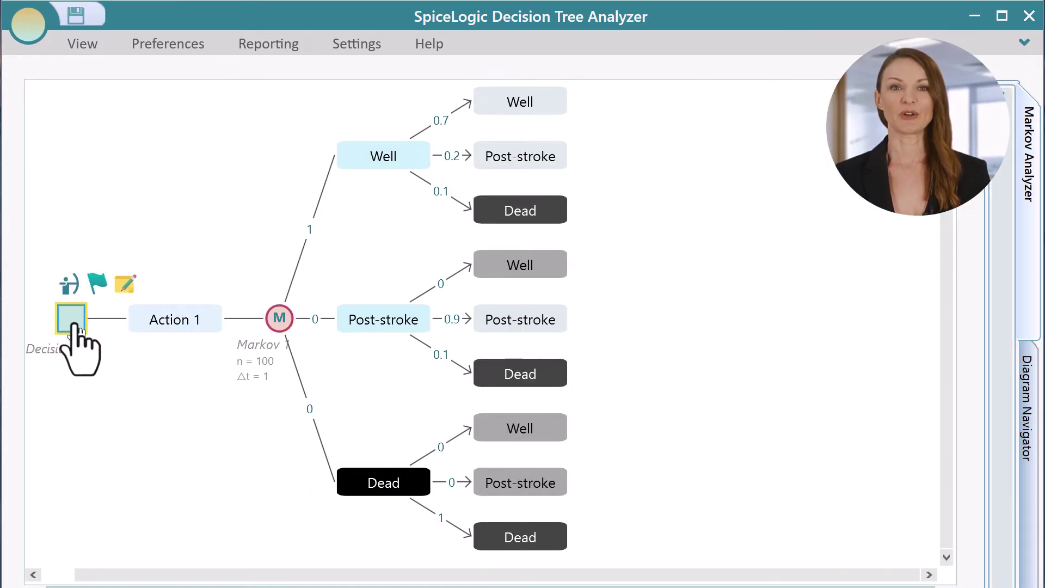
click(69, 284)
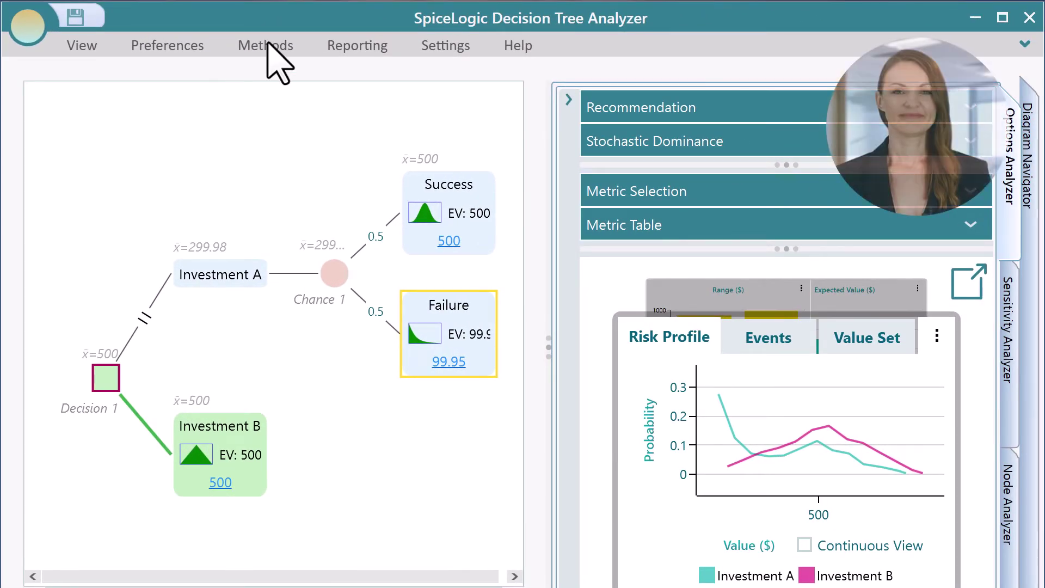
- Set the Monte Carlo iteration count, view risk profiles as CDF and survival curves, and expand Stochastic Dominance
click(267, 44)
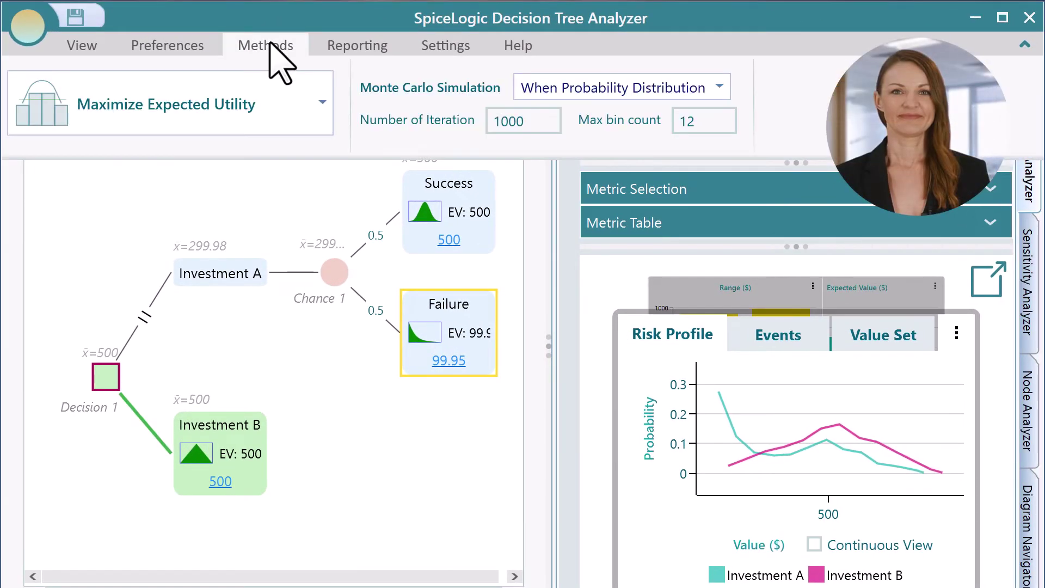
click(539, 126)
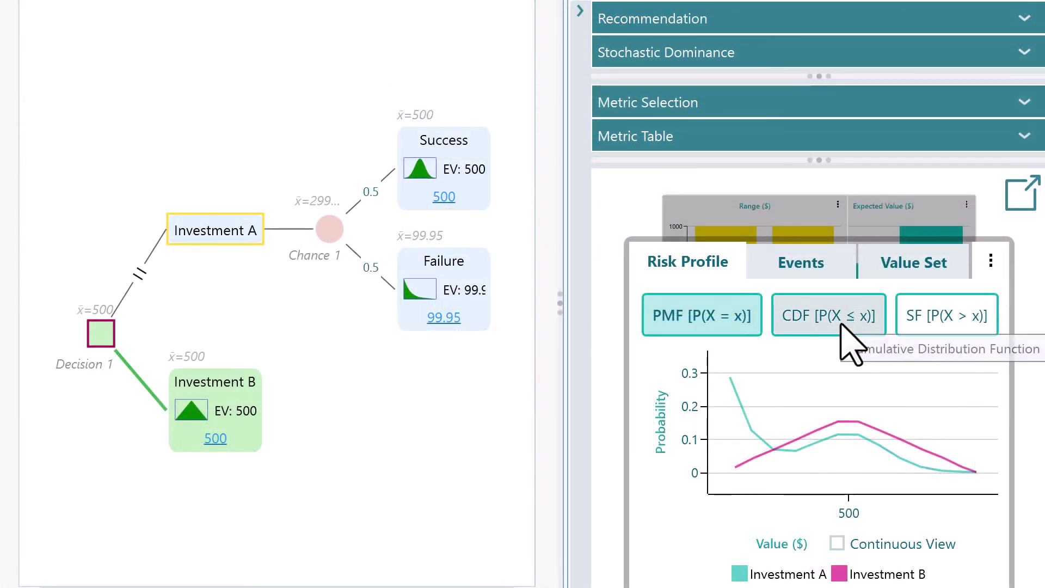
click(843, 327)
click(979, 318)
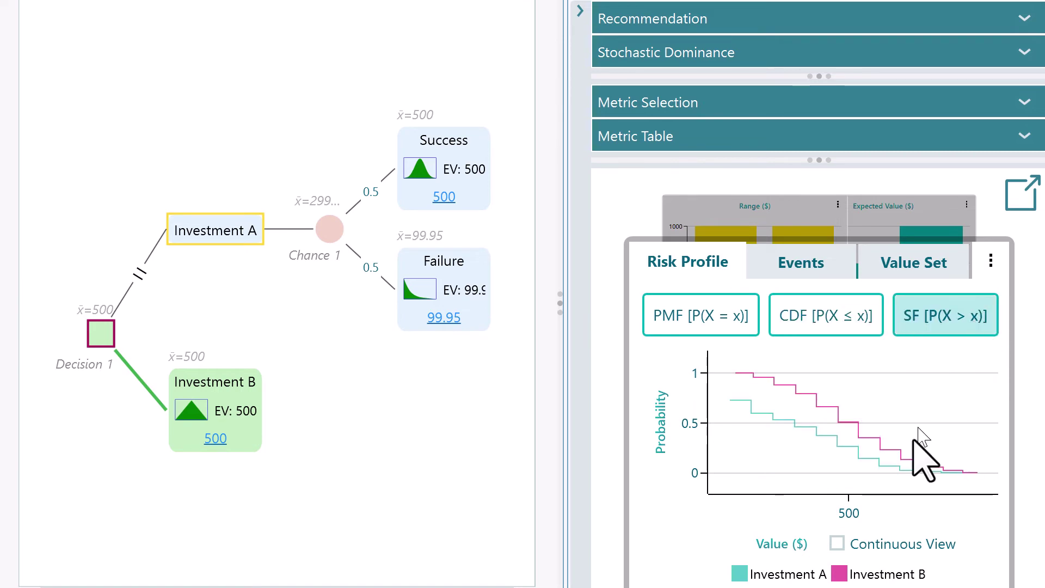
click(687, 326)
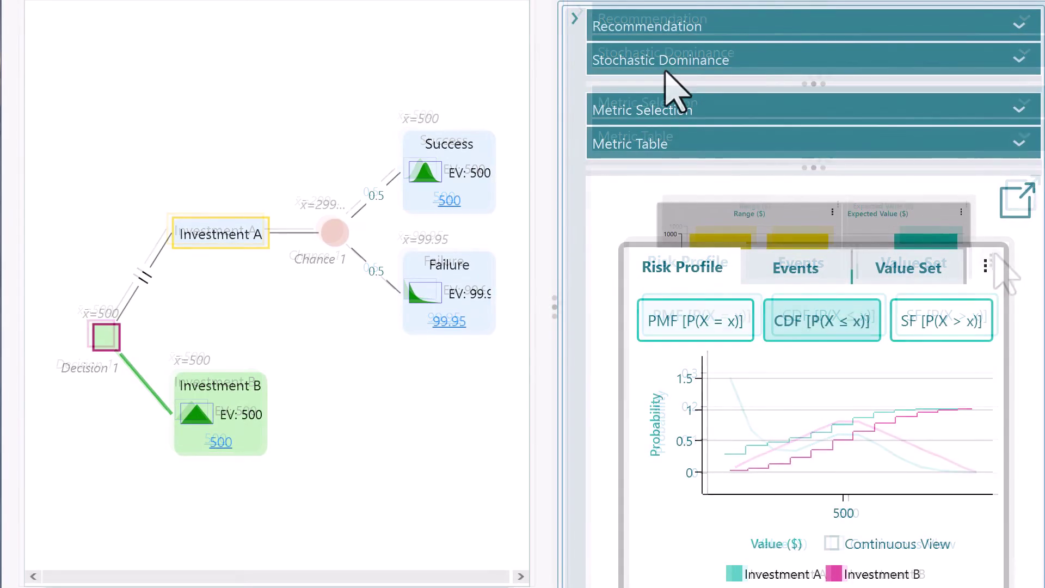
click(653, 61)
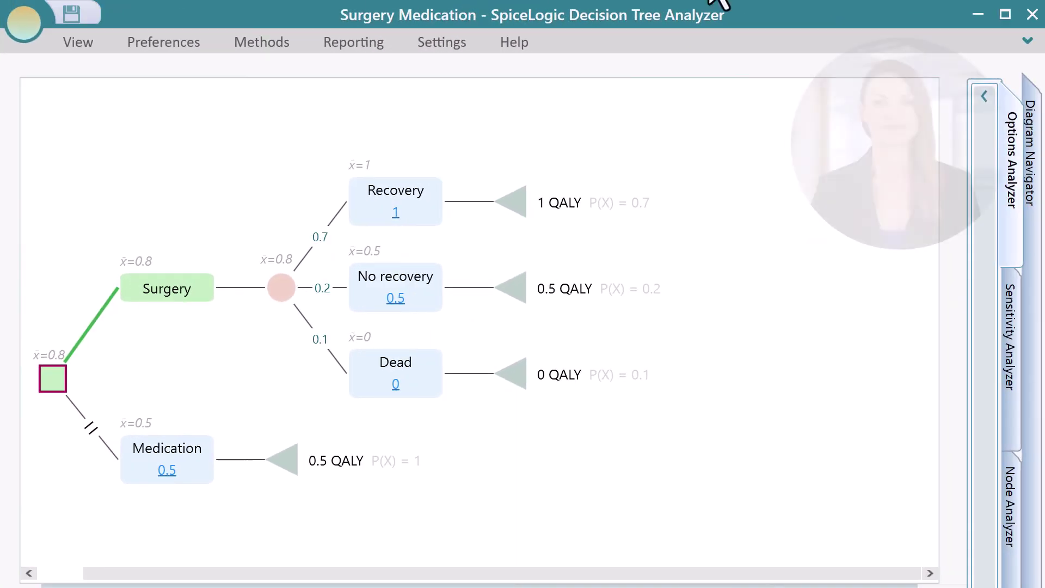
- Open Bayesian inference for the chance node and lock in the prior beliefs
mouse_move(281, 291)
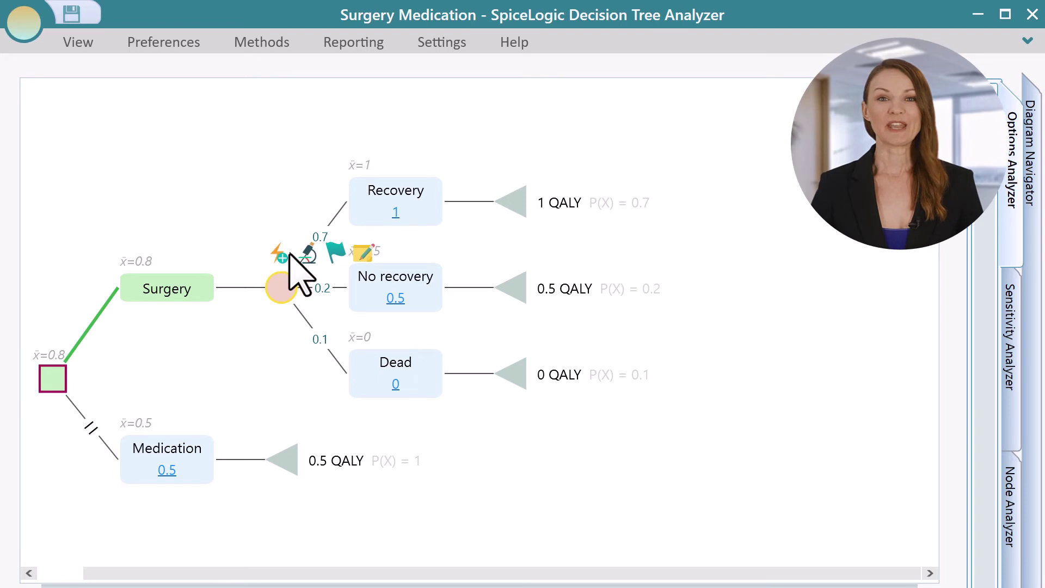
click(309, 253)
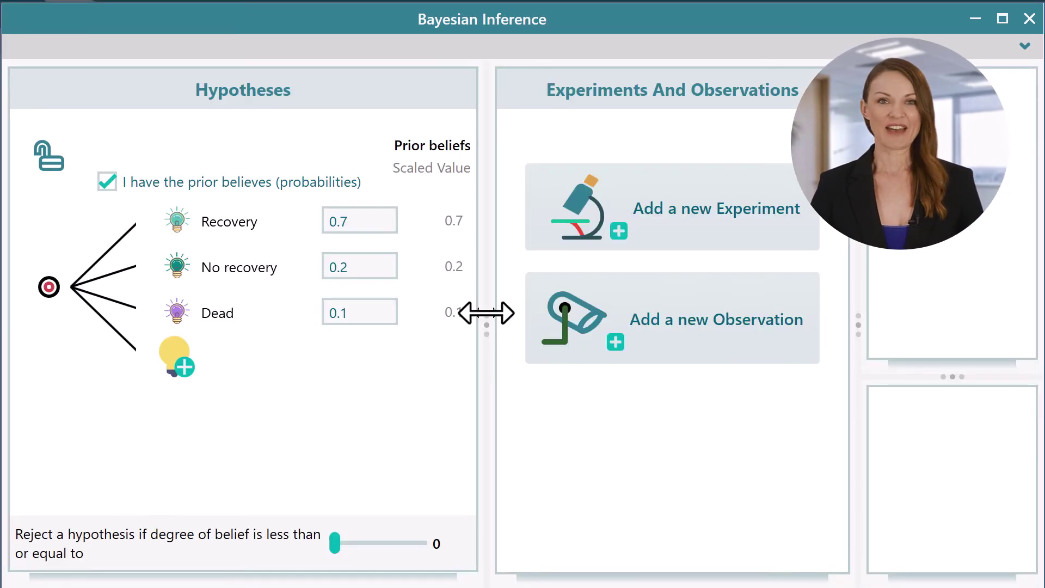
drag(509, 319, 490, 321)
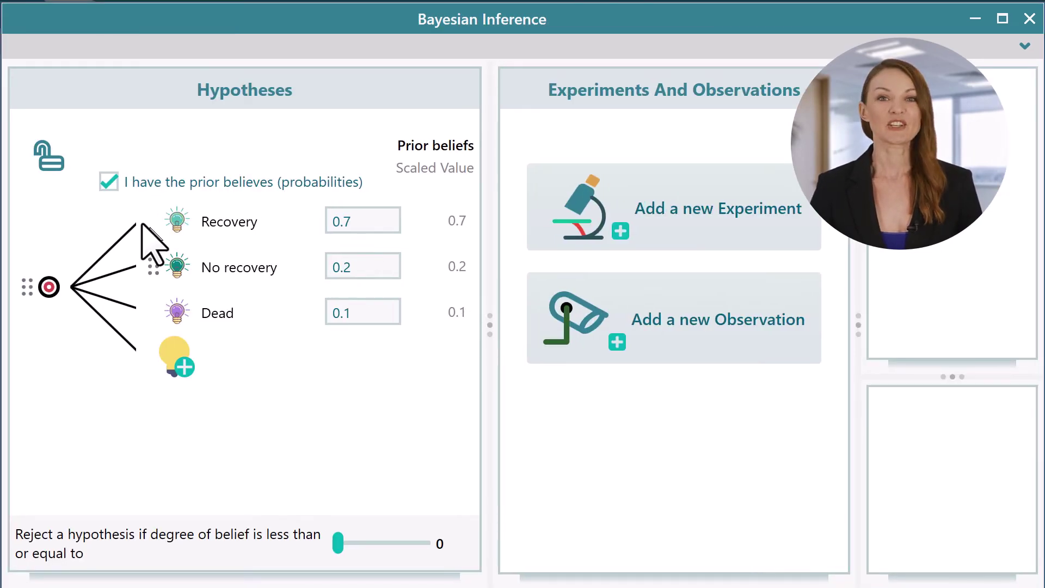
click(46, 157)
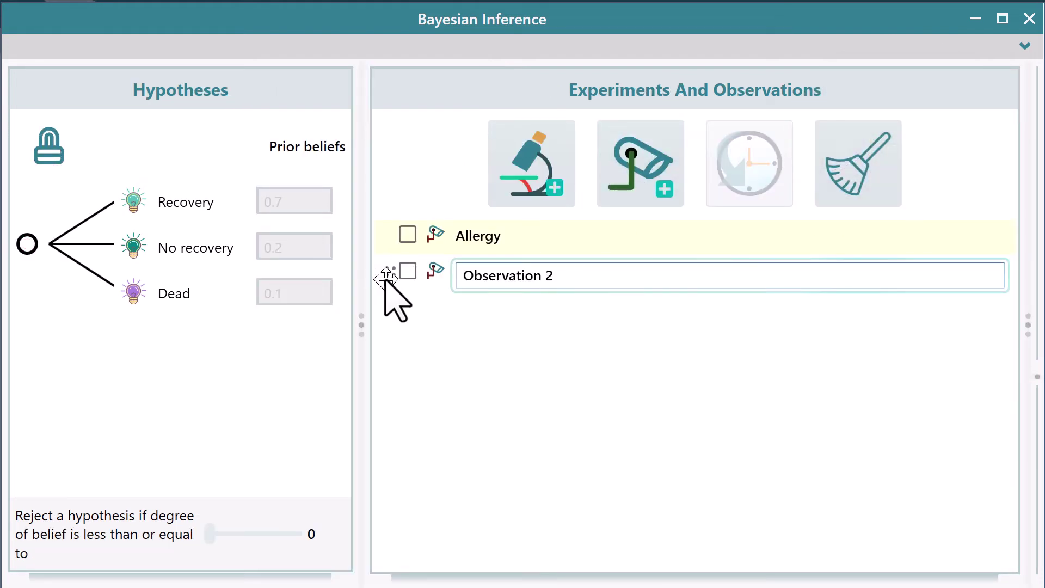
- Add a Vomitting observation and a Blood test experiment with a High cholesterol observation
text(Vomitting)
key(Return)
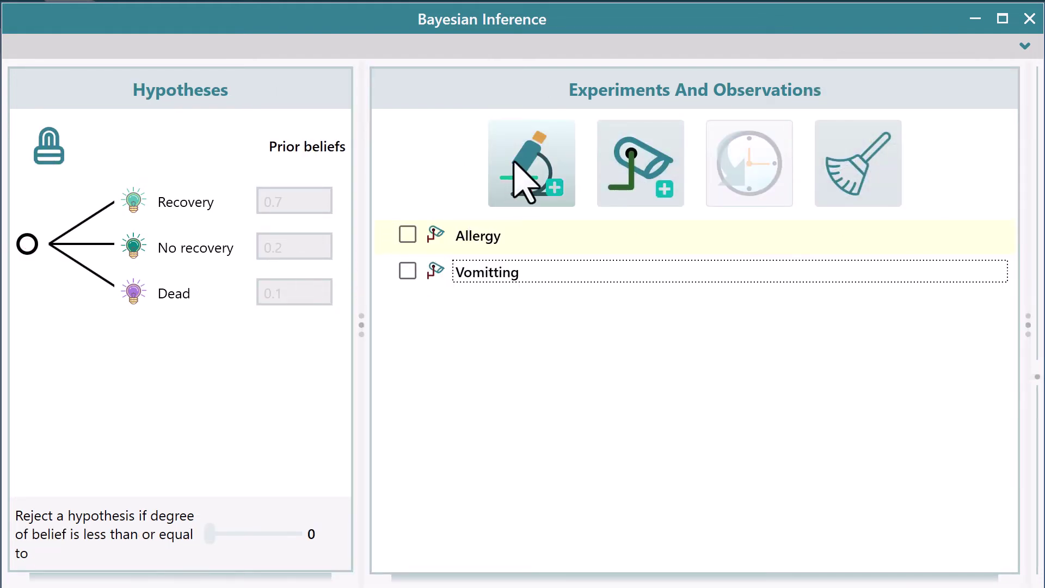
click(522, 182)
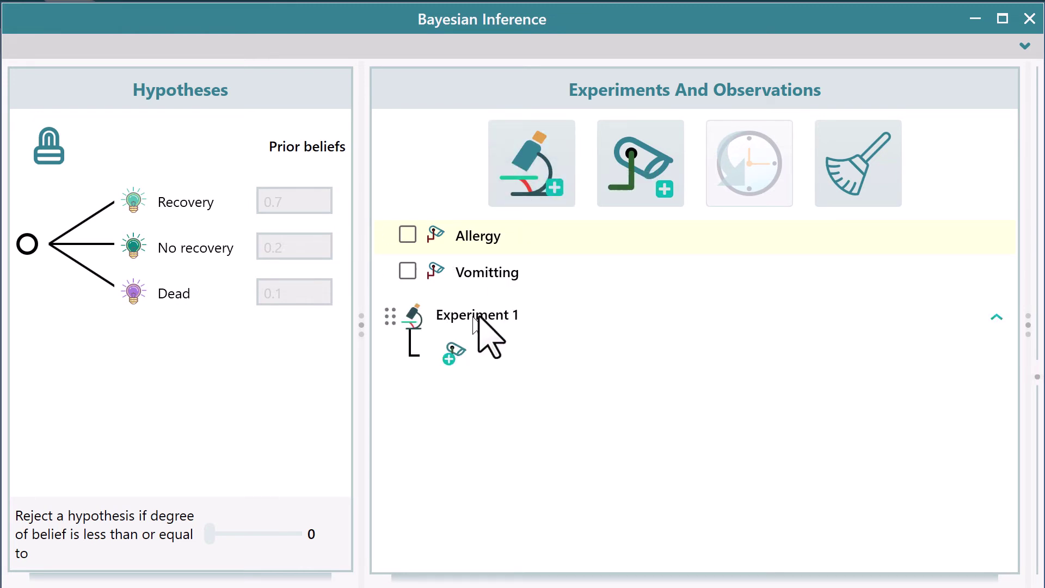
text(Blood test)
key(Return)
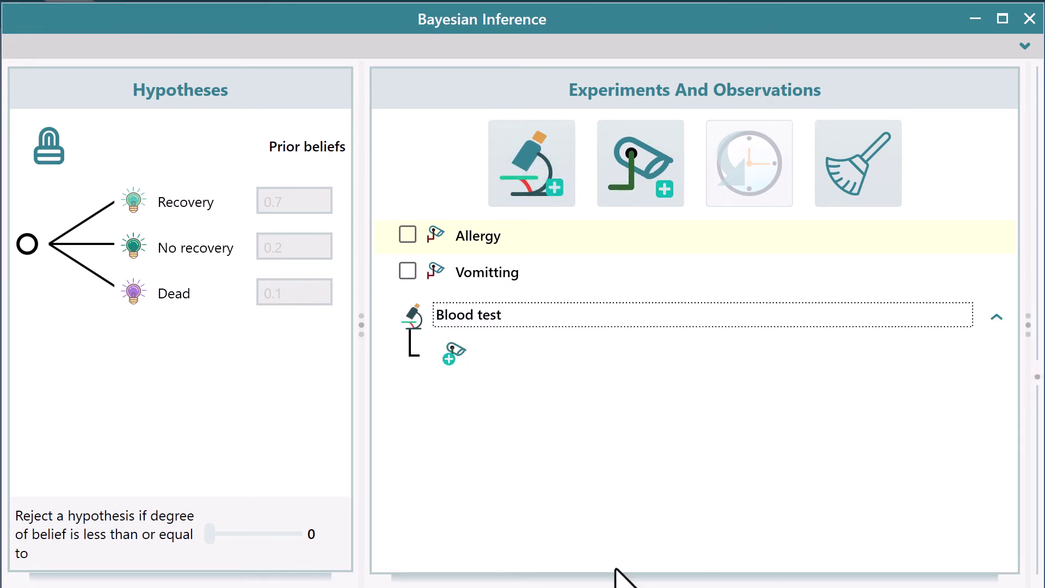
click(540, 355)
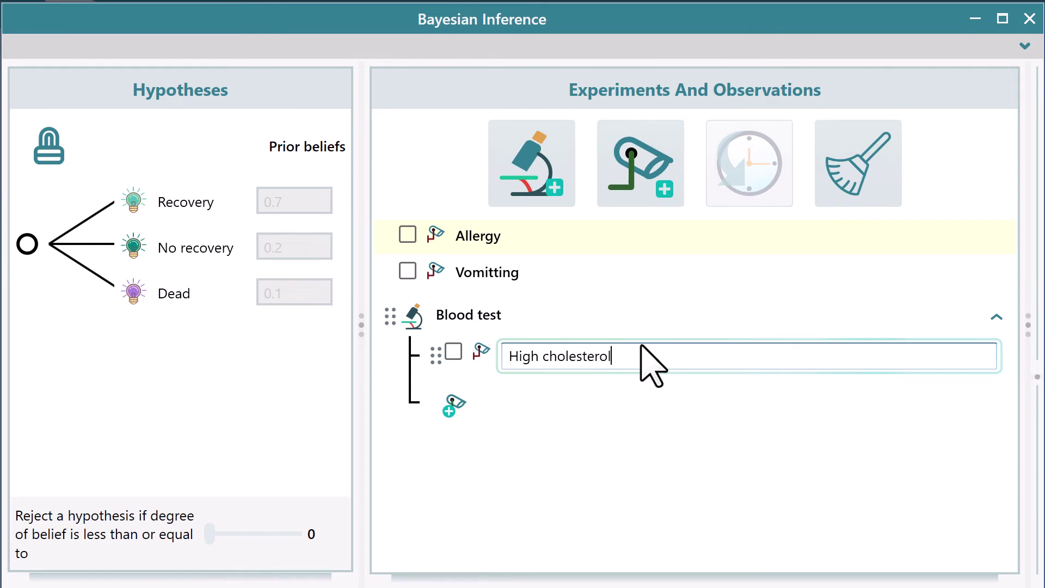
key(Return)
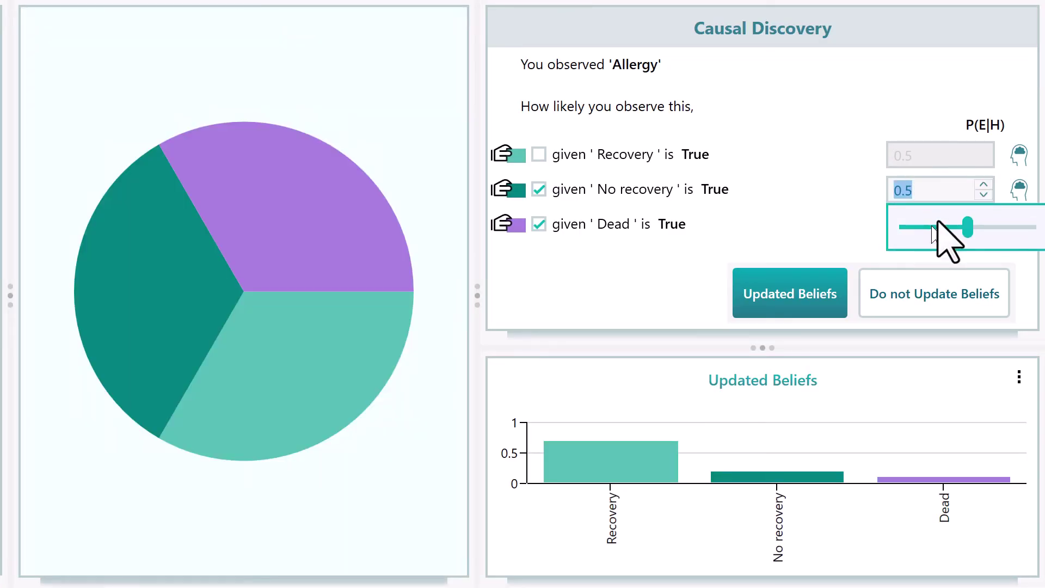
- Set likelihoods No recovery 0.19 and Dead 0.7, then update beliefs from the observations
drag(967, 226, 930, 228)
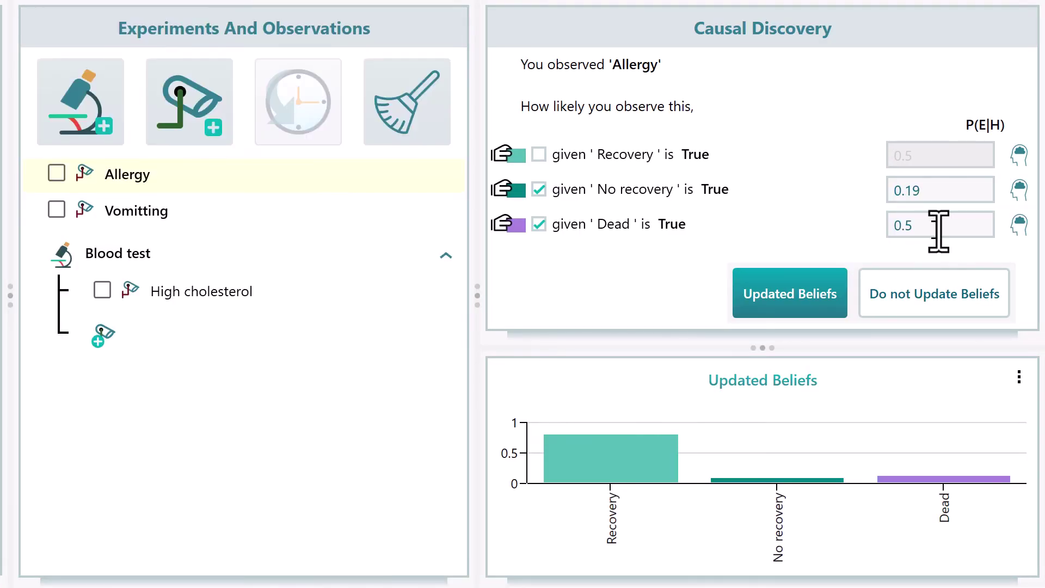
click(938, 228)
drag(966, 260, 996, 262)
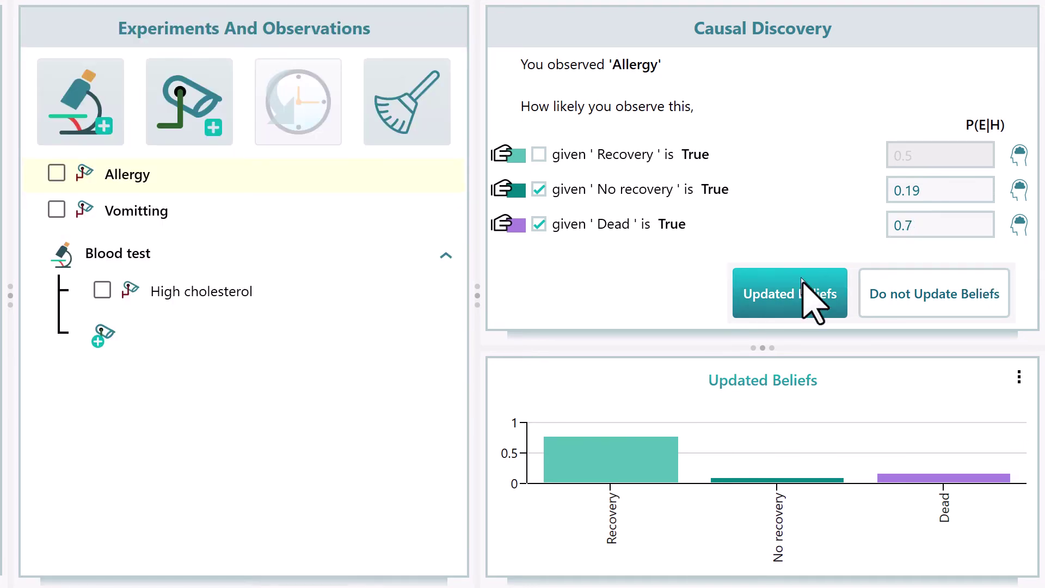
click(773, 304)
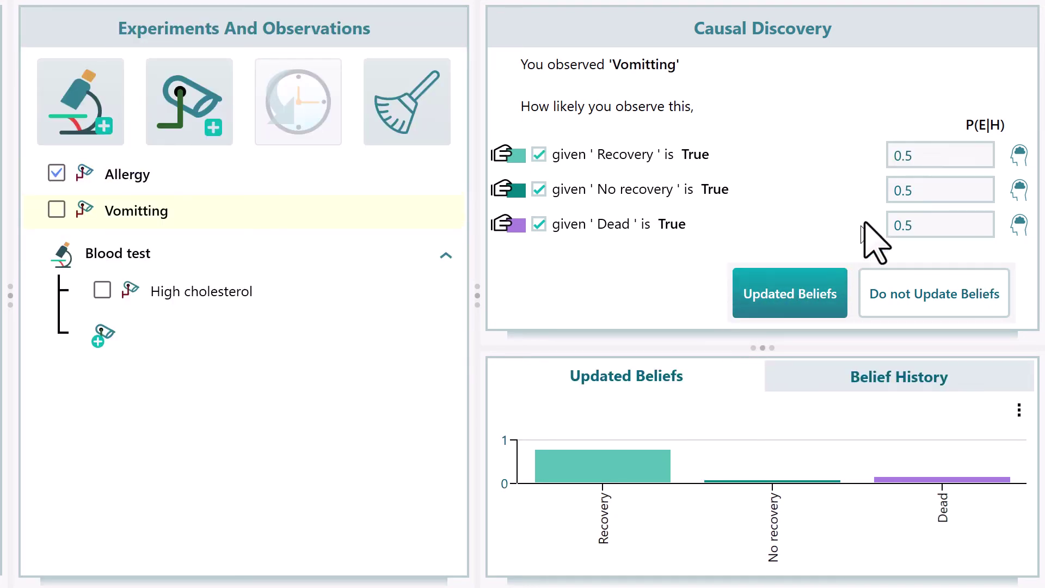
click(742, 285)
click(935, 296)
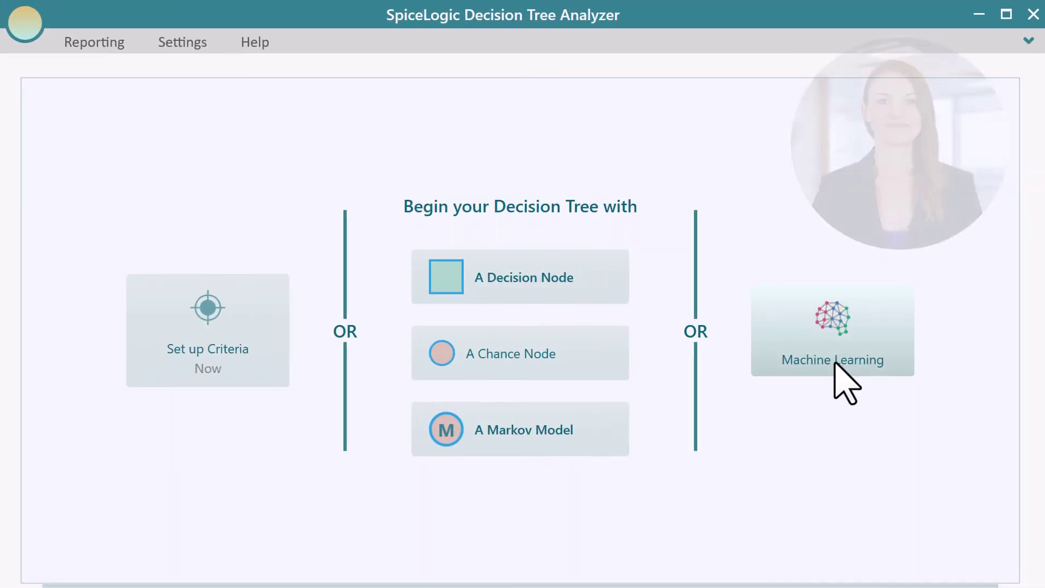
- Learn a PlayTennis decision tree from SQL Server's MachineLearningSamples PlayTennisDiscreteAttribute table
click(834, 364)
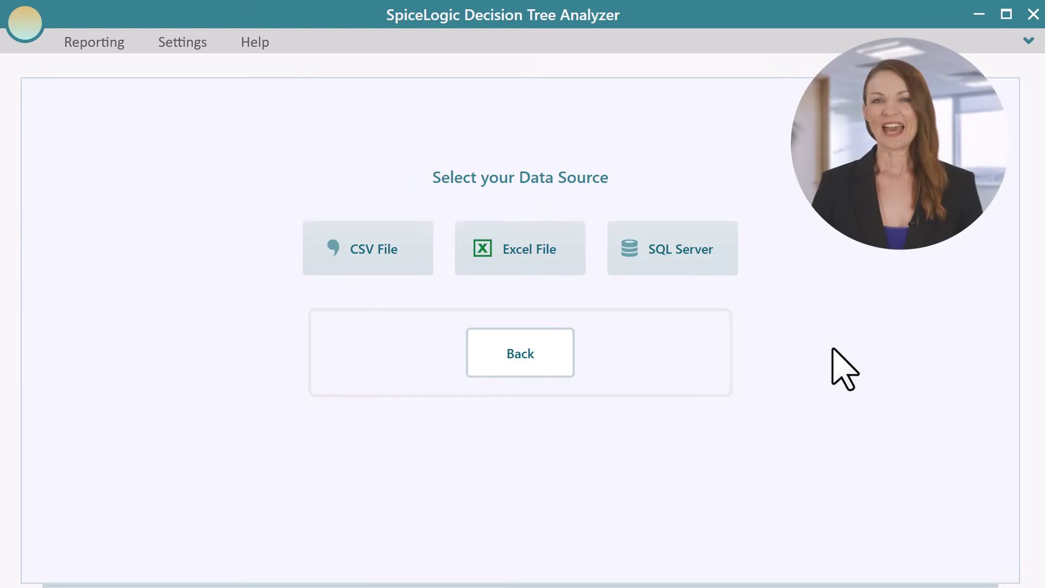
click(686, 262)
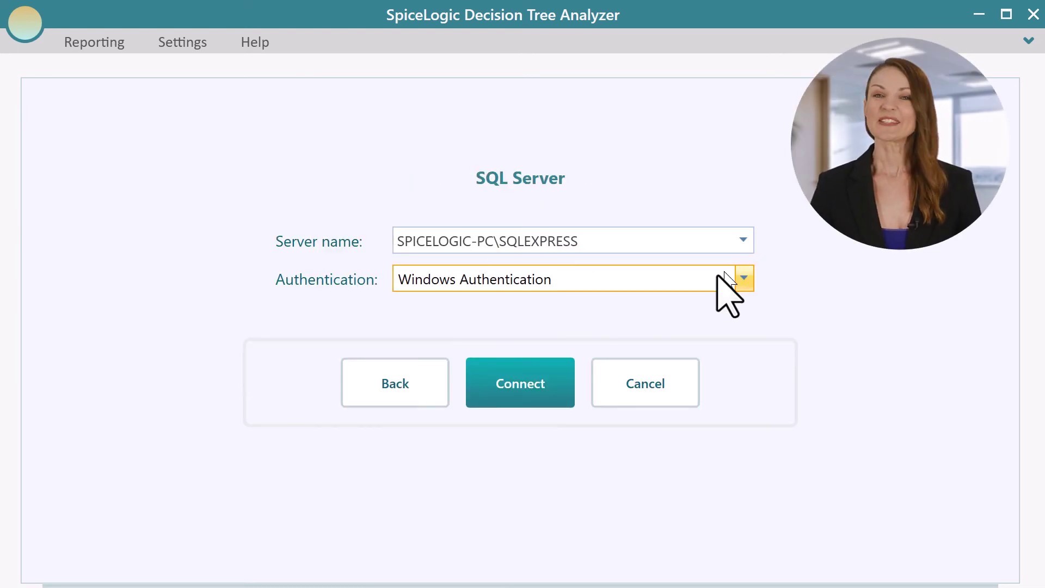
click(522, 374)
click(507, 274)
click(507, 274)
click(498, 396)
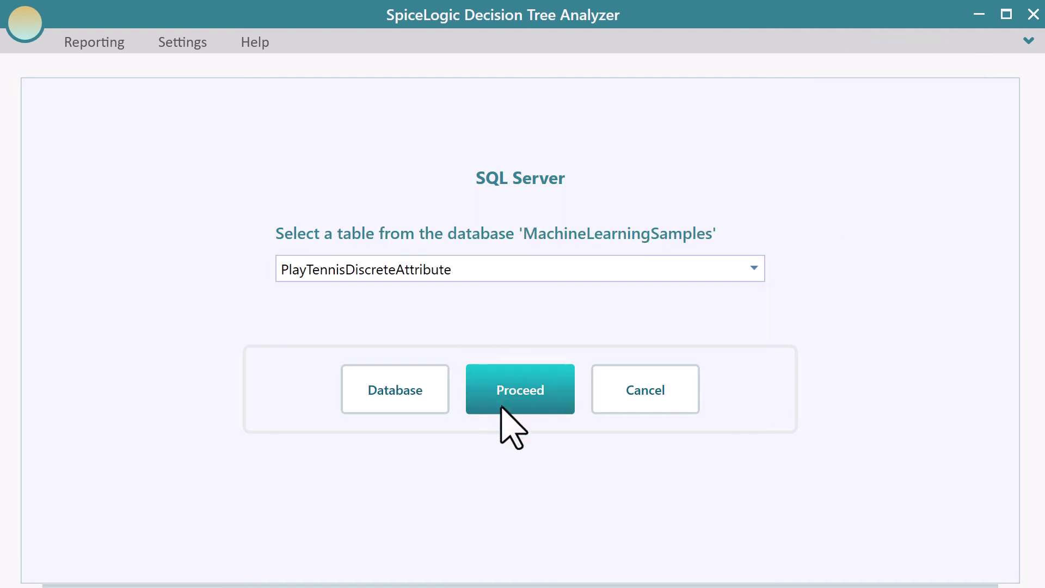
click(526, 391)
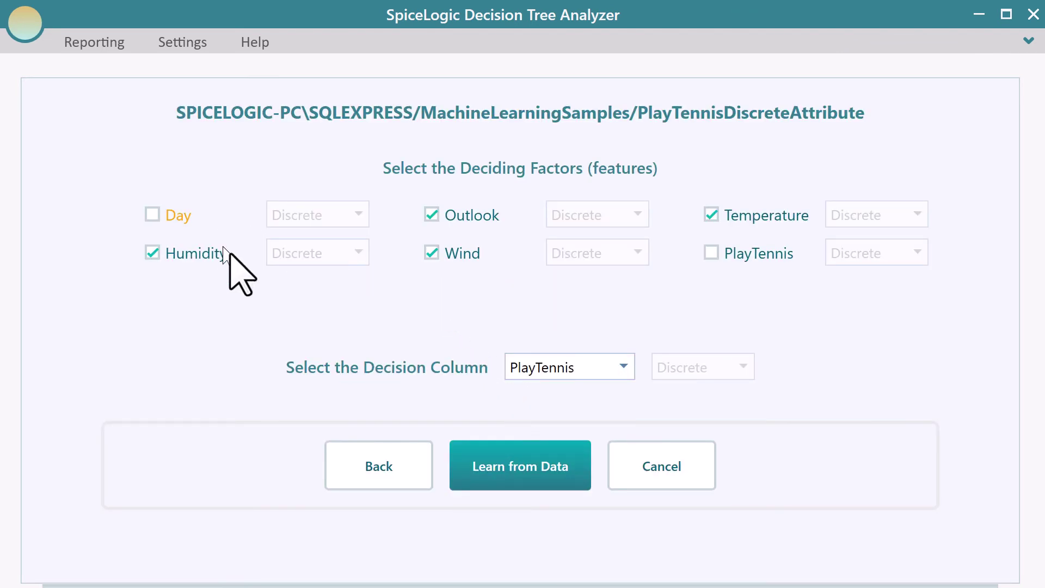
click(560, 478)
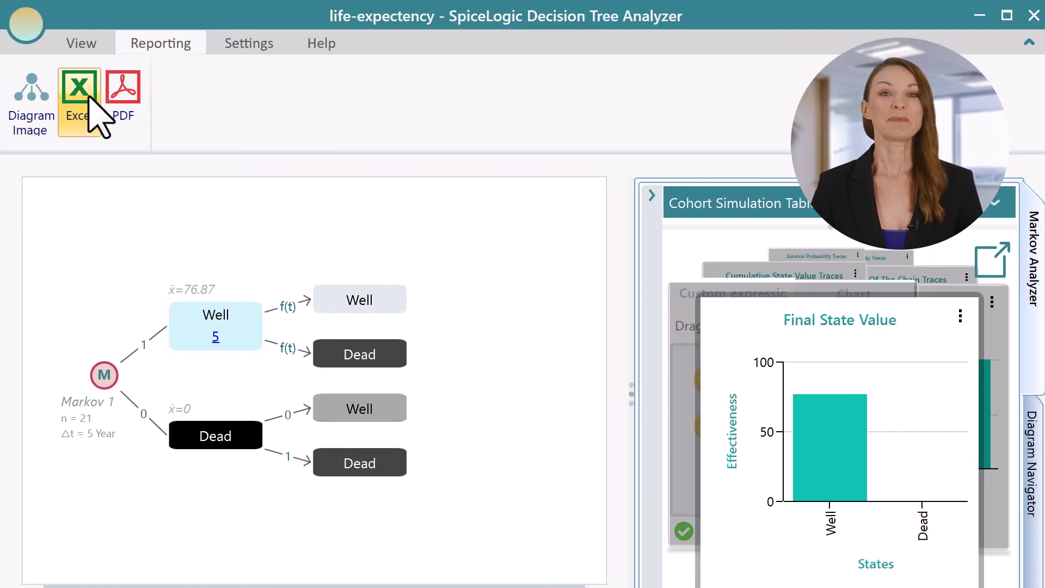
- Export the report to tree.pdf and review it, then review the exported Excel workbook
click(128, 105)
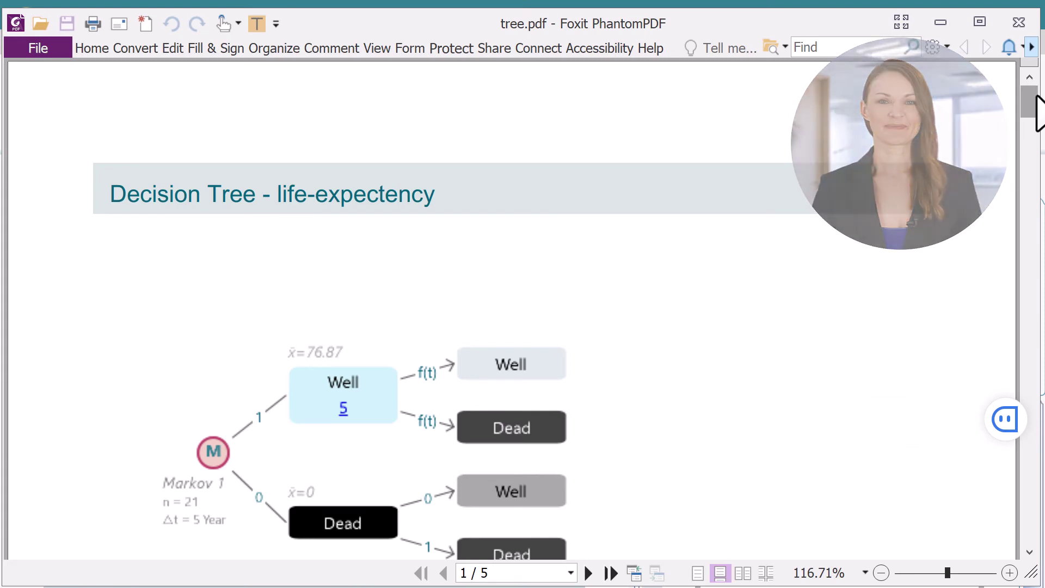
drag(1036, 96, 1041, 396)
click(1018, 21)
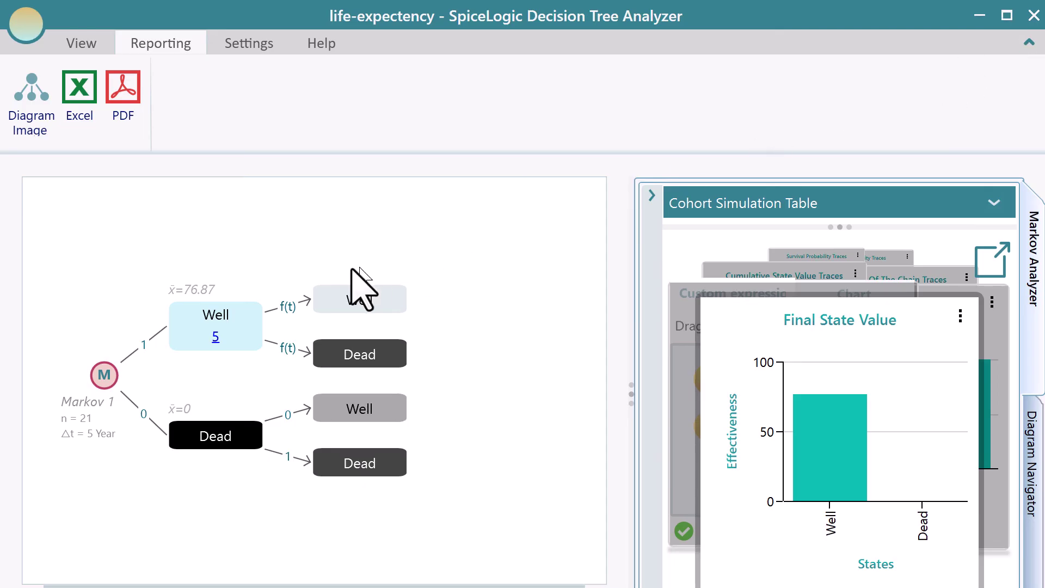
drag(1021, 161, 1022, 486)
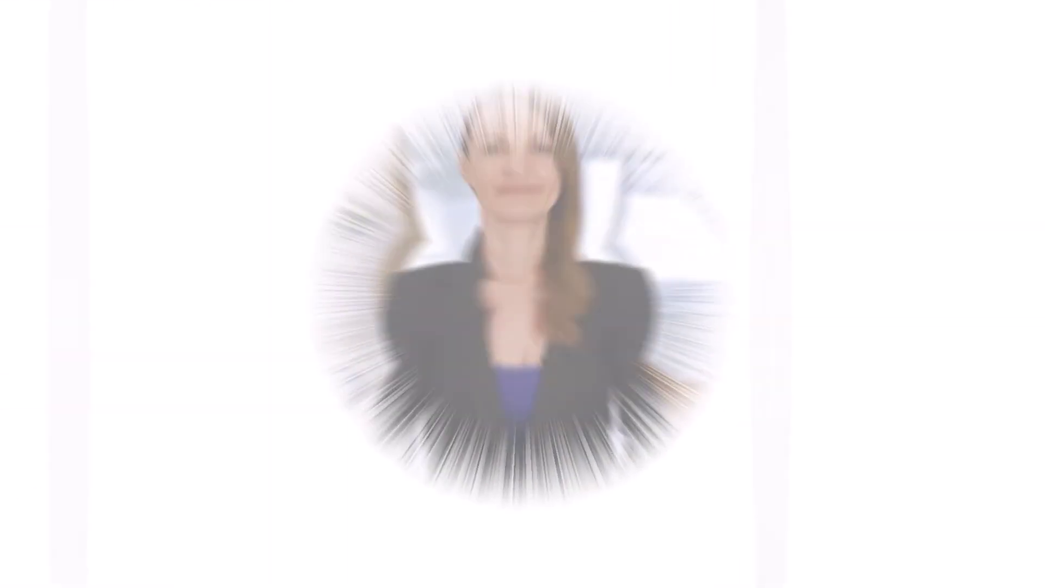